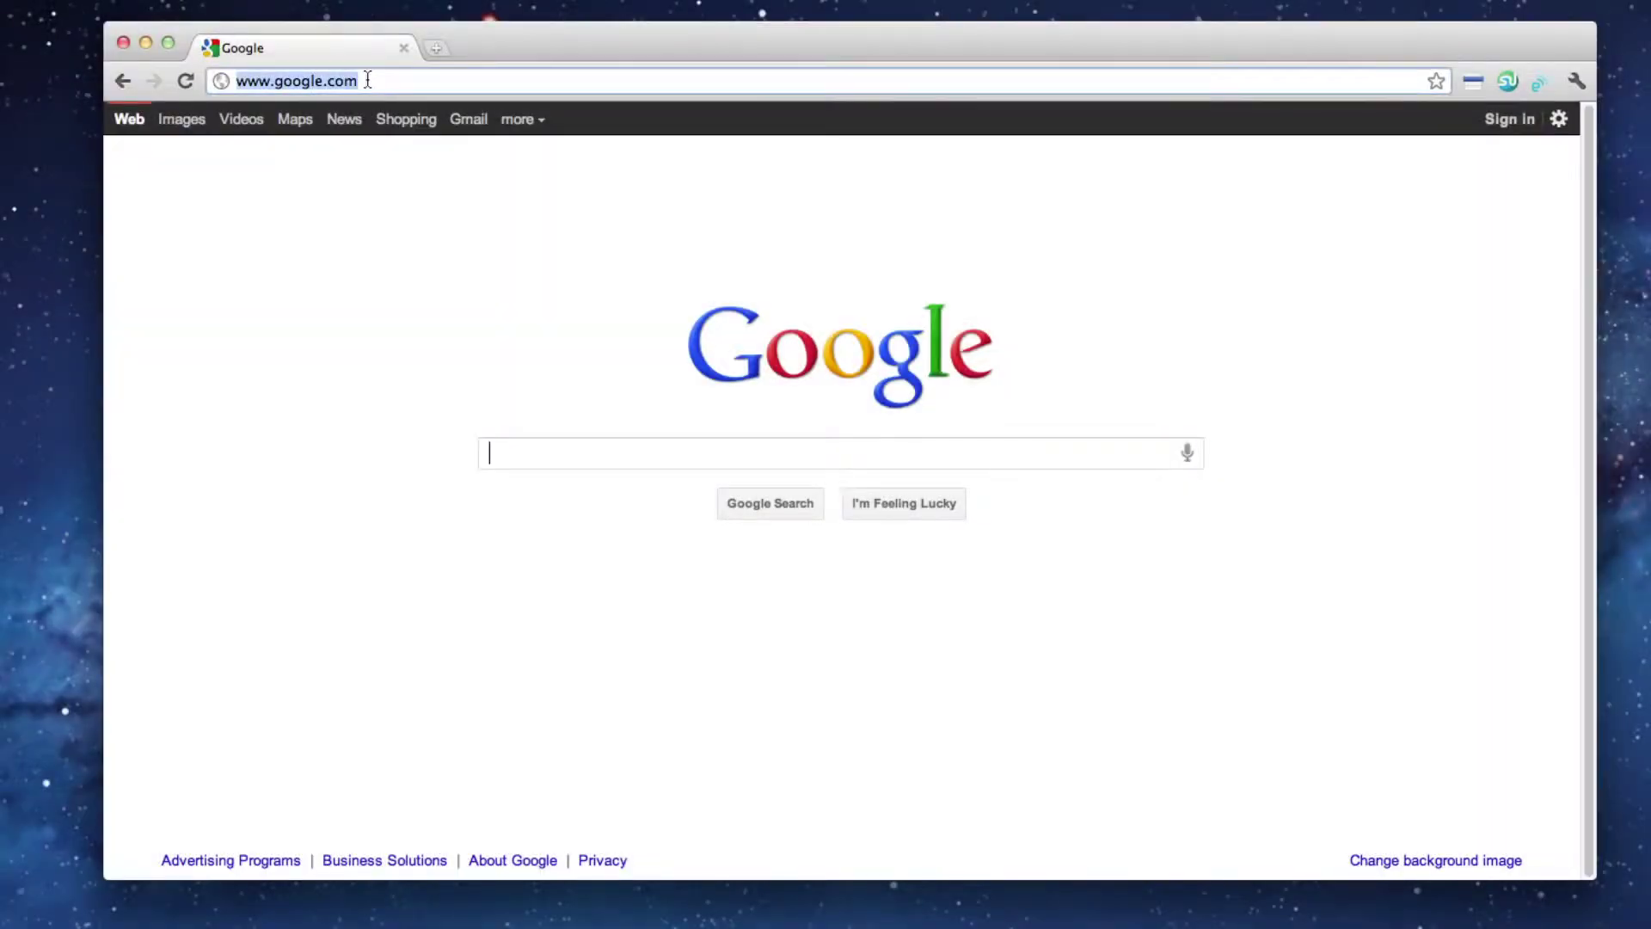
text(192)
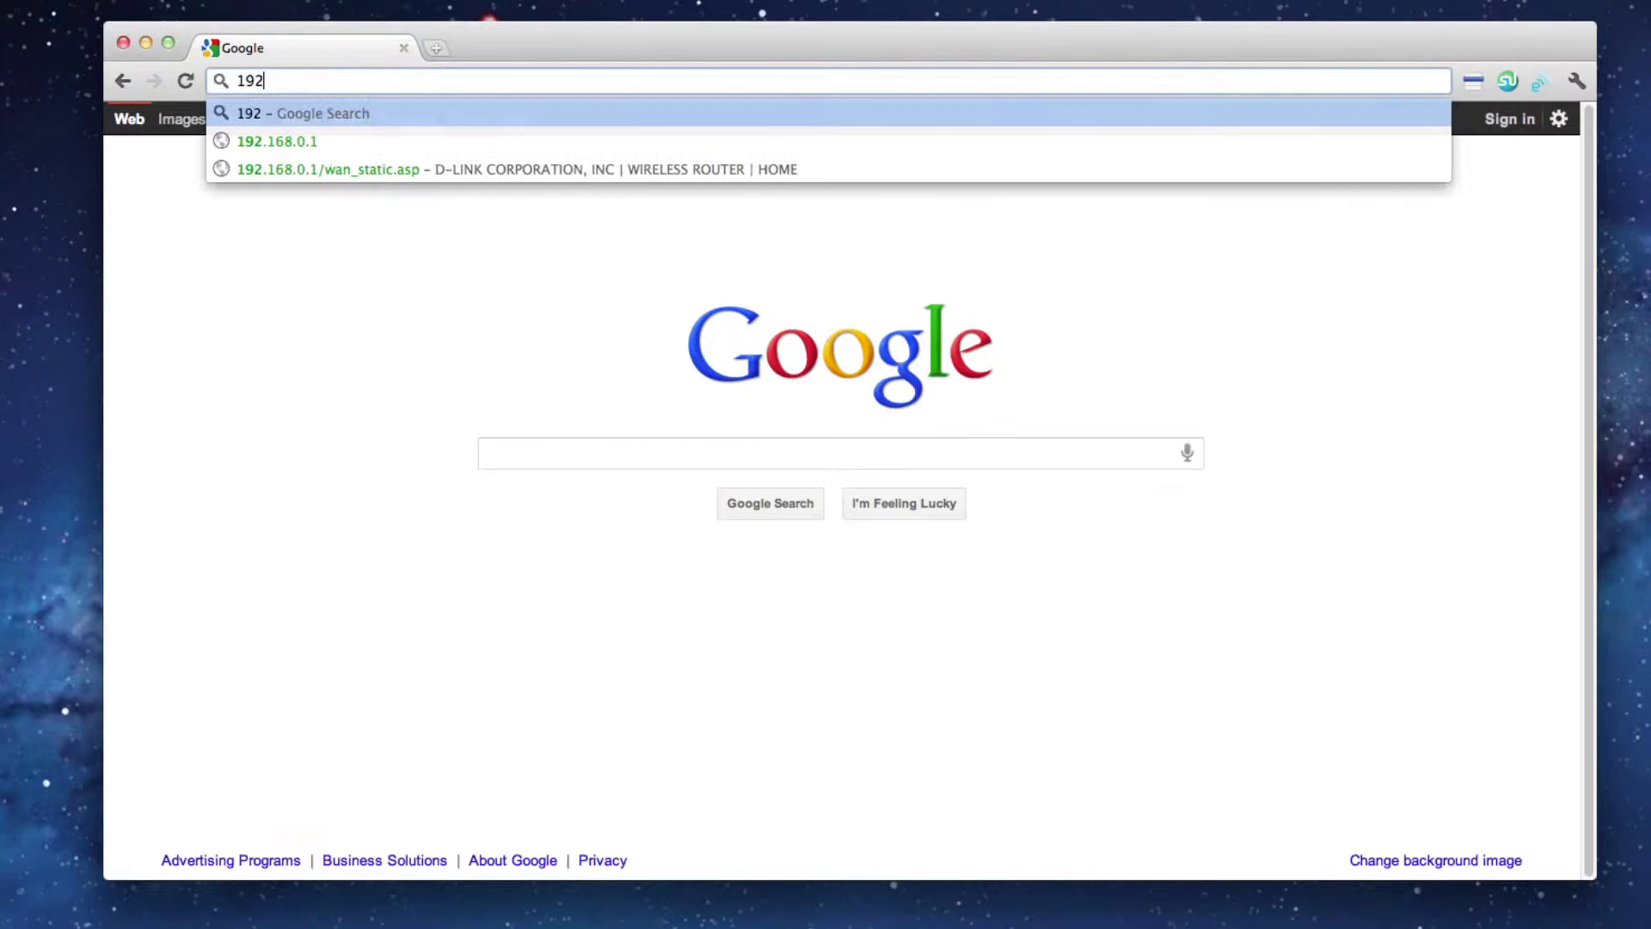
text(.168.0)
text(.1)
Load the D-Link router's login page at 192.168.0.1
key(Return)
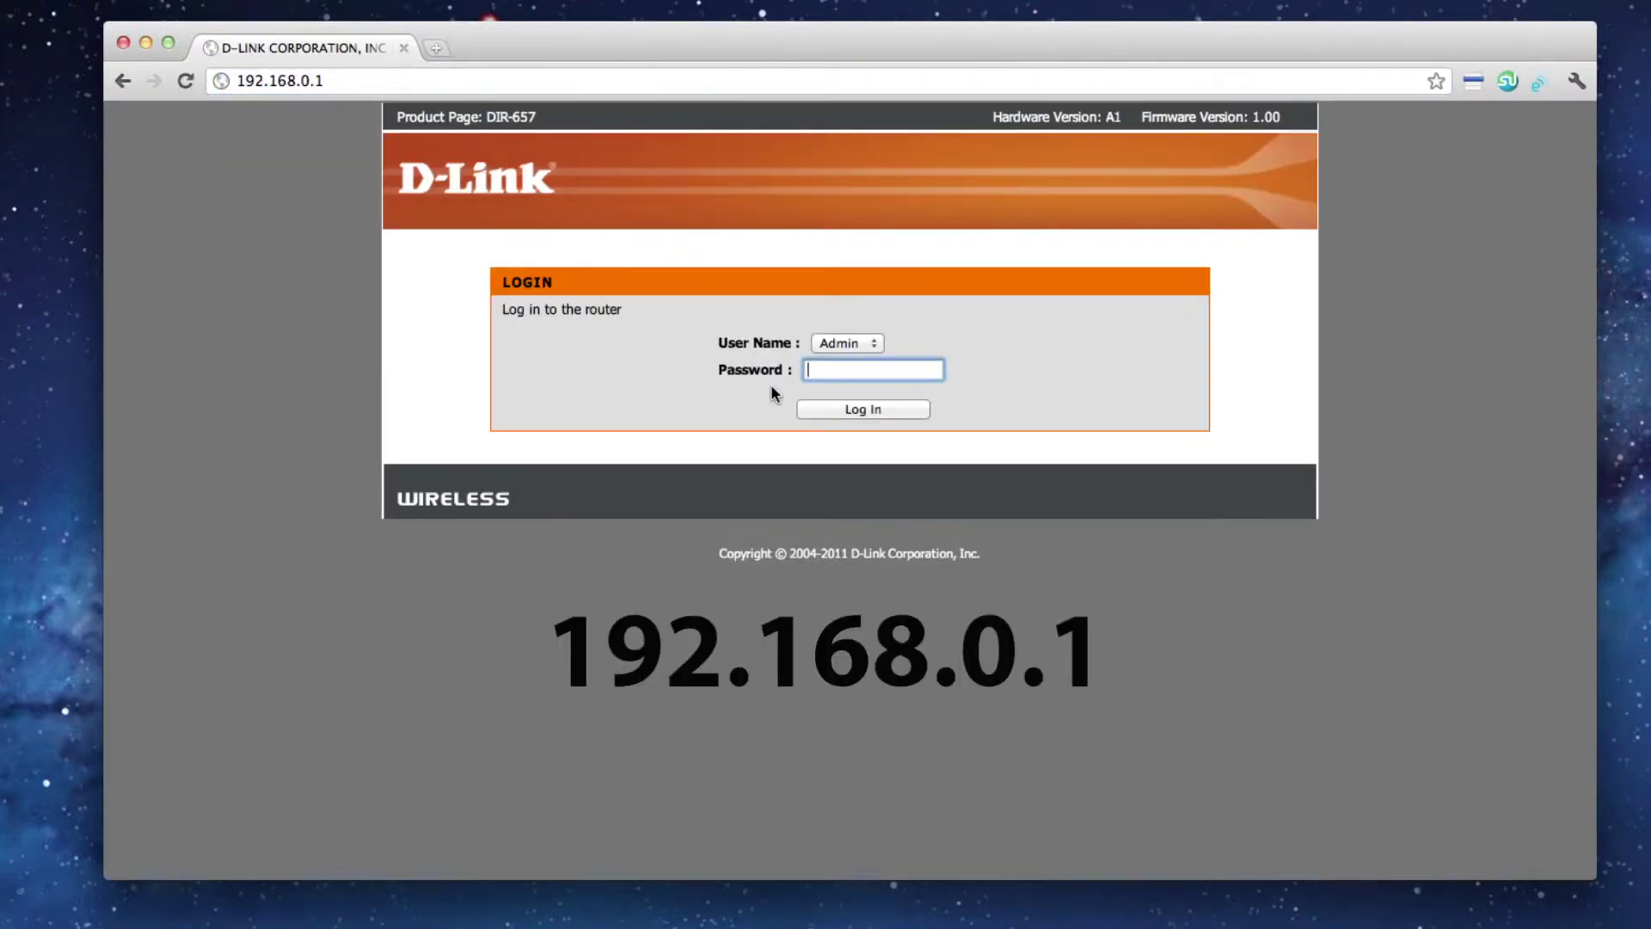
Log in and save OpenDNS Parental Controls under Setup > Parental Control
click(828, 407)
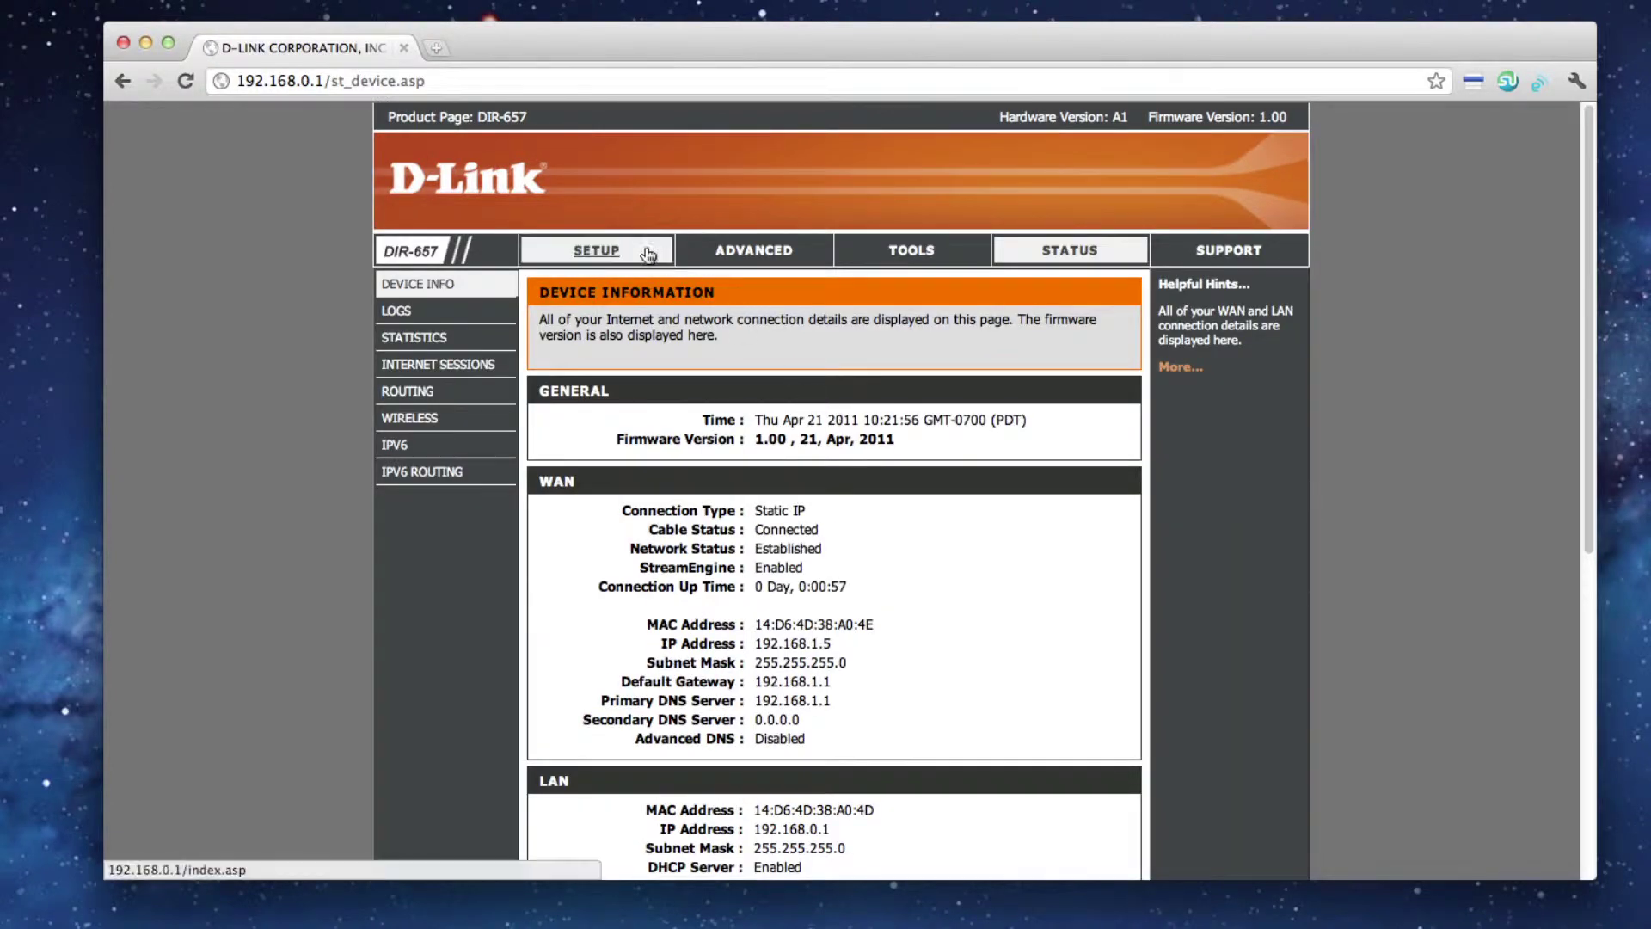
click(646, 254)
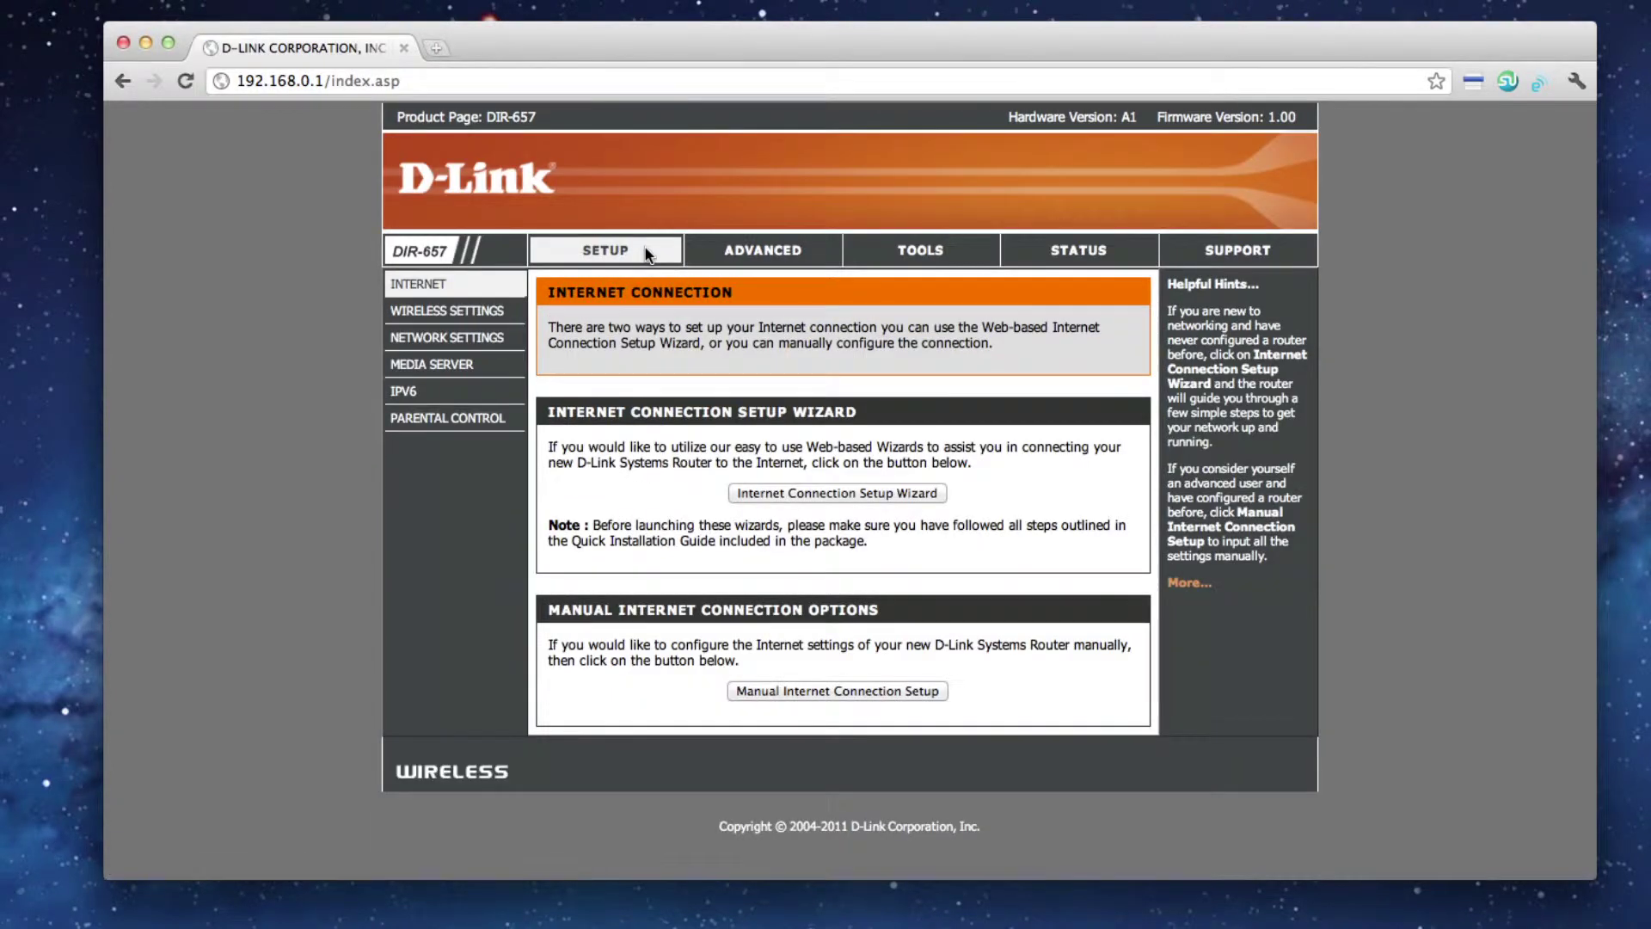
click(516, 417)
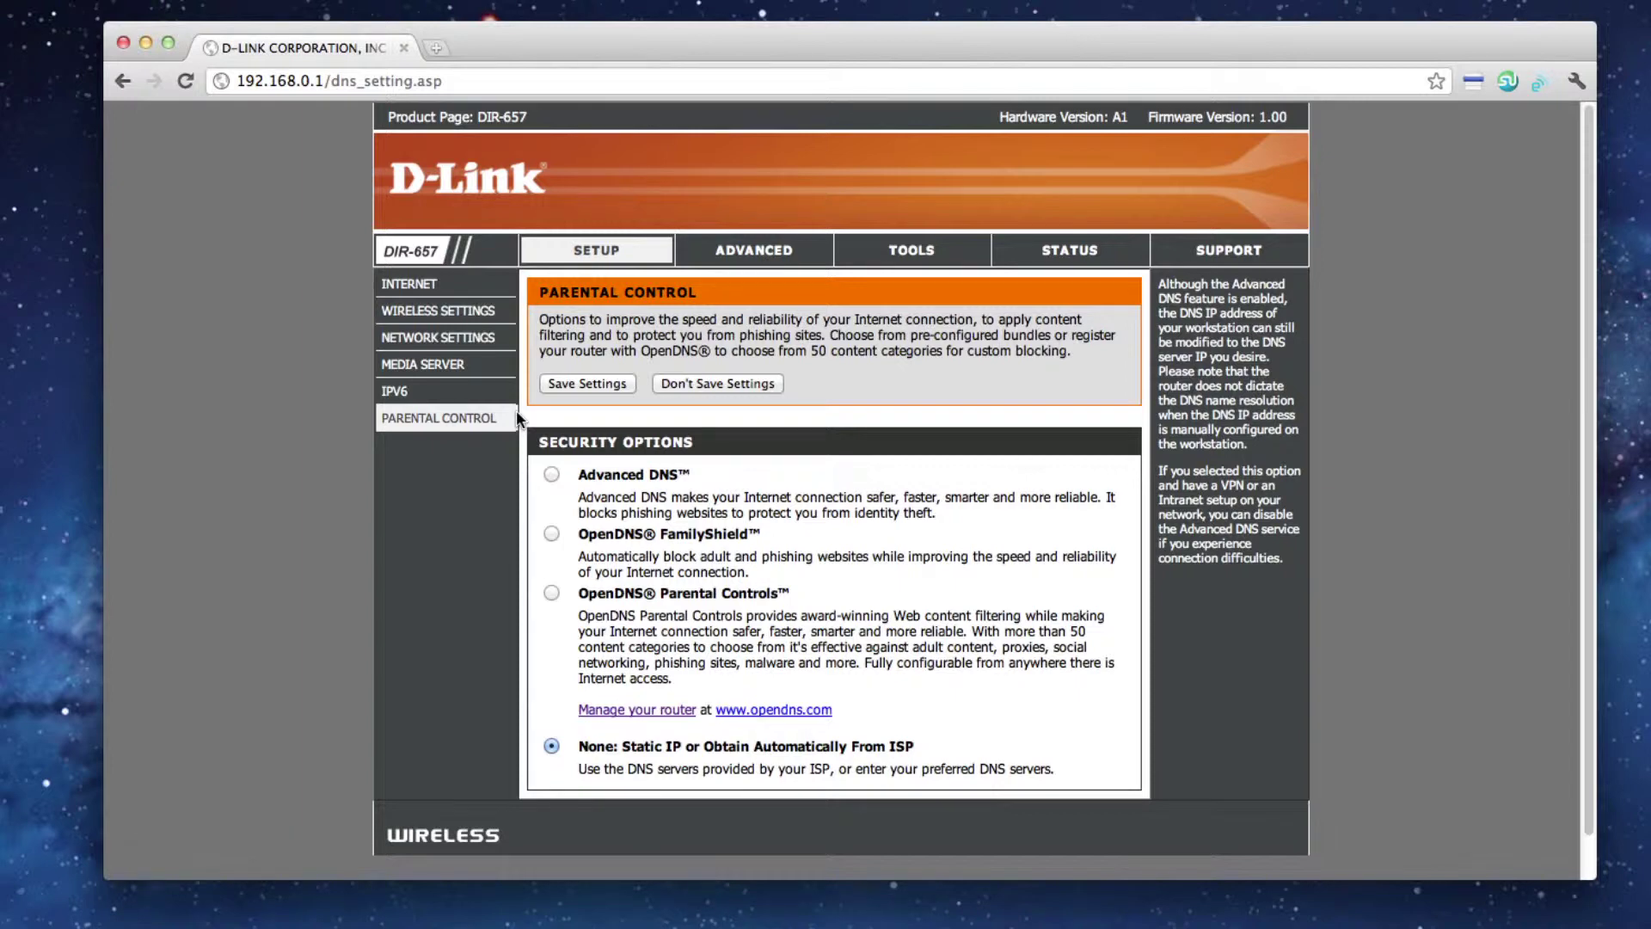
click(552, 594)
click(631, 385)
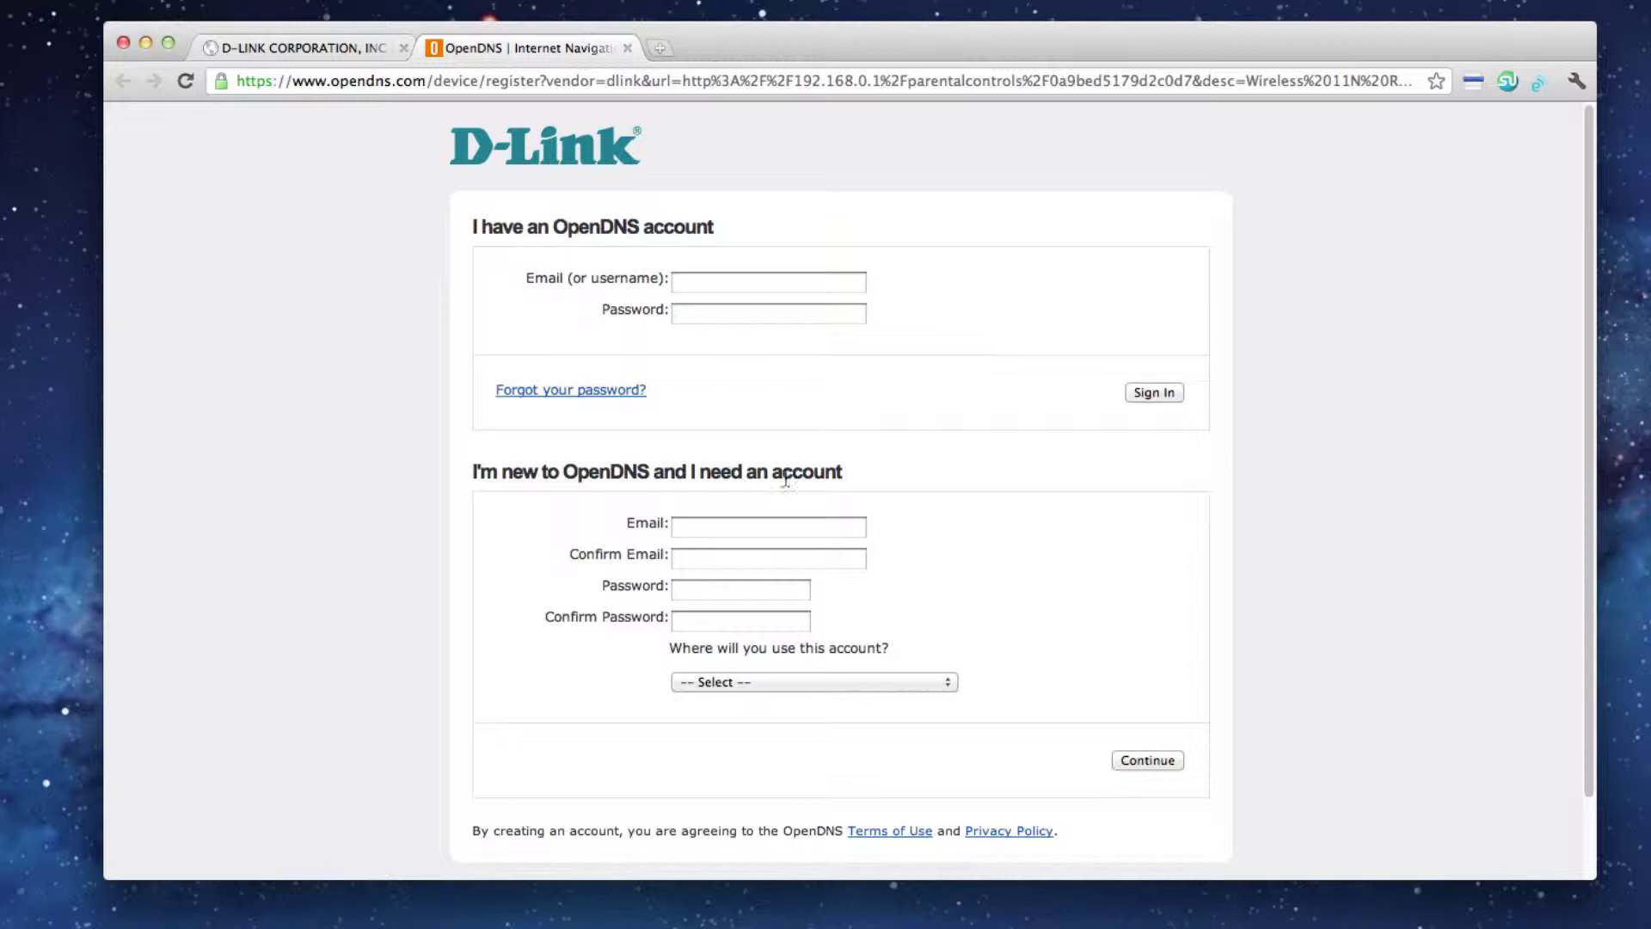
Register a Household OpenDNS account and continue setup from the router page
click(758, 526)
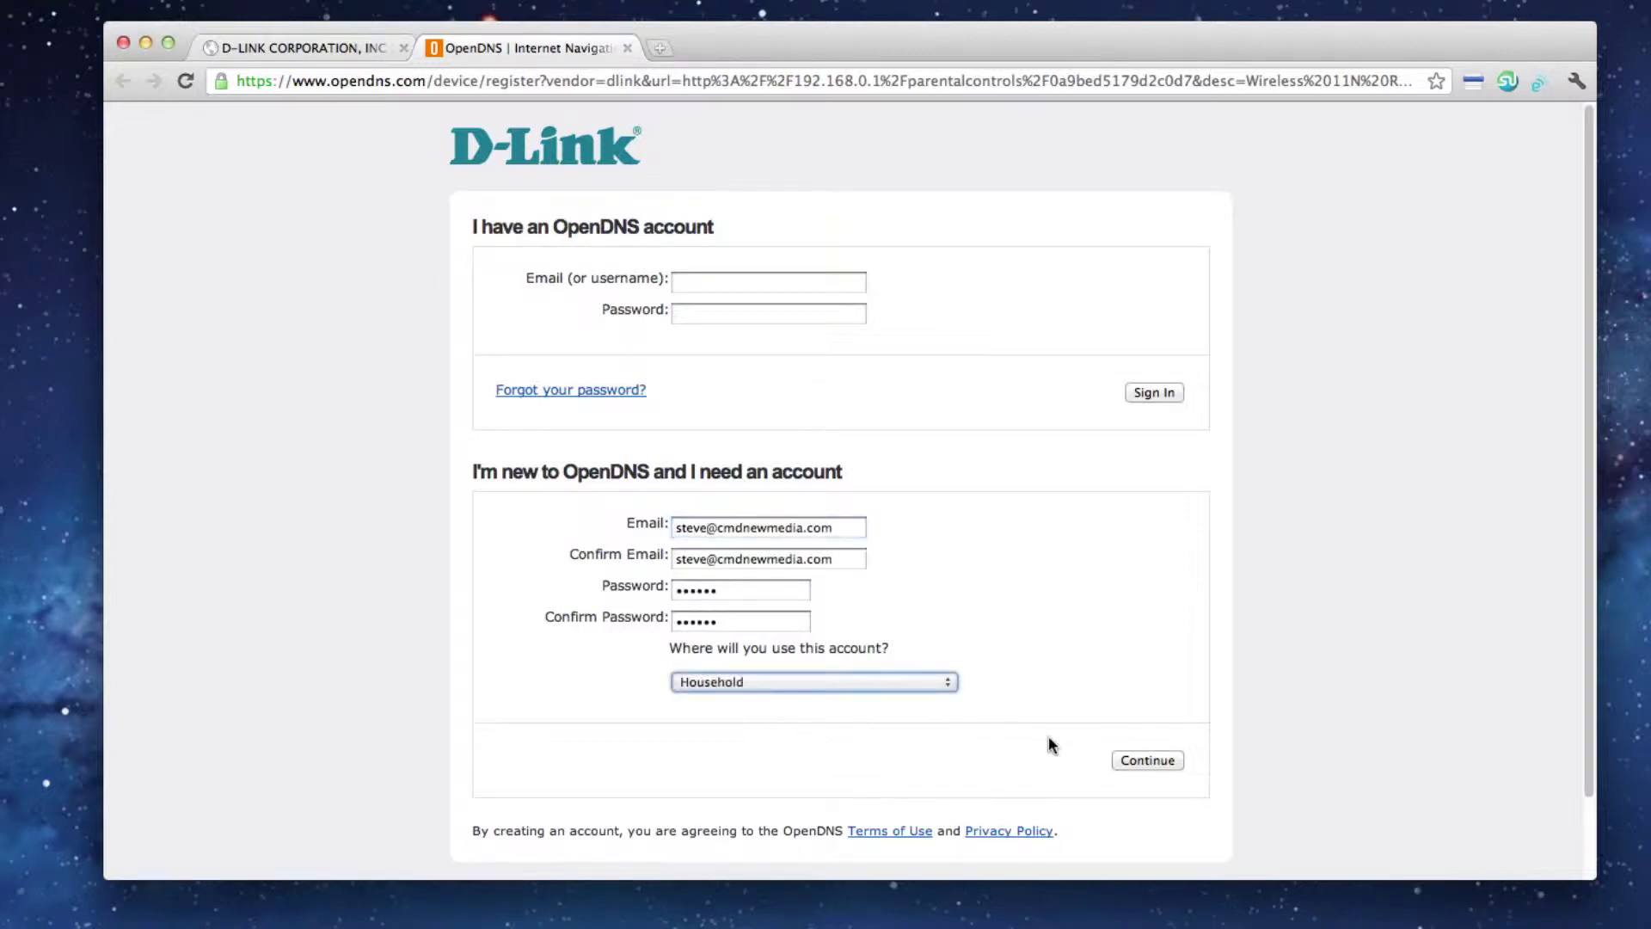
click(1148, 760)
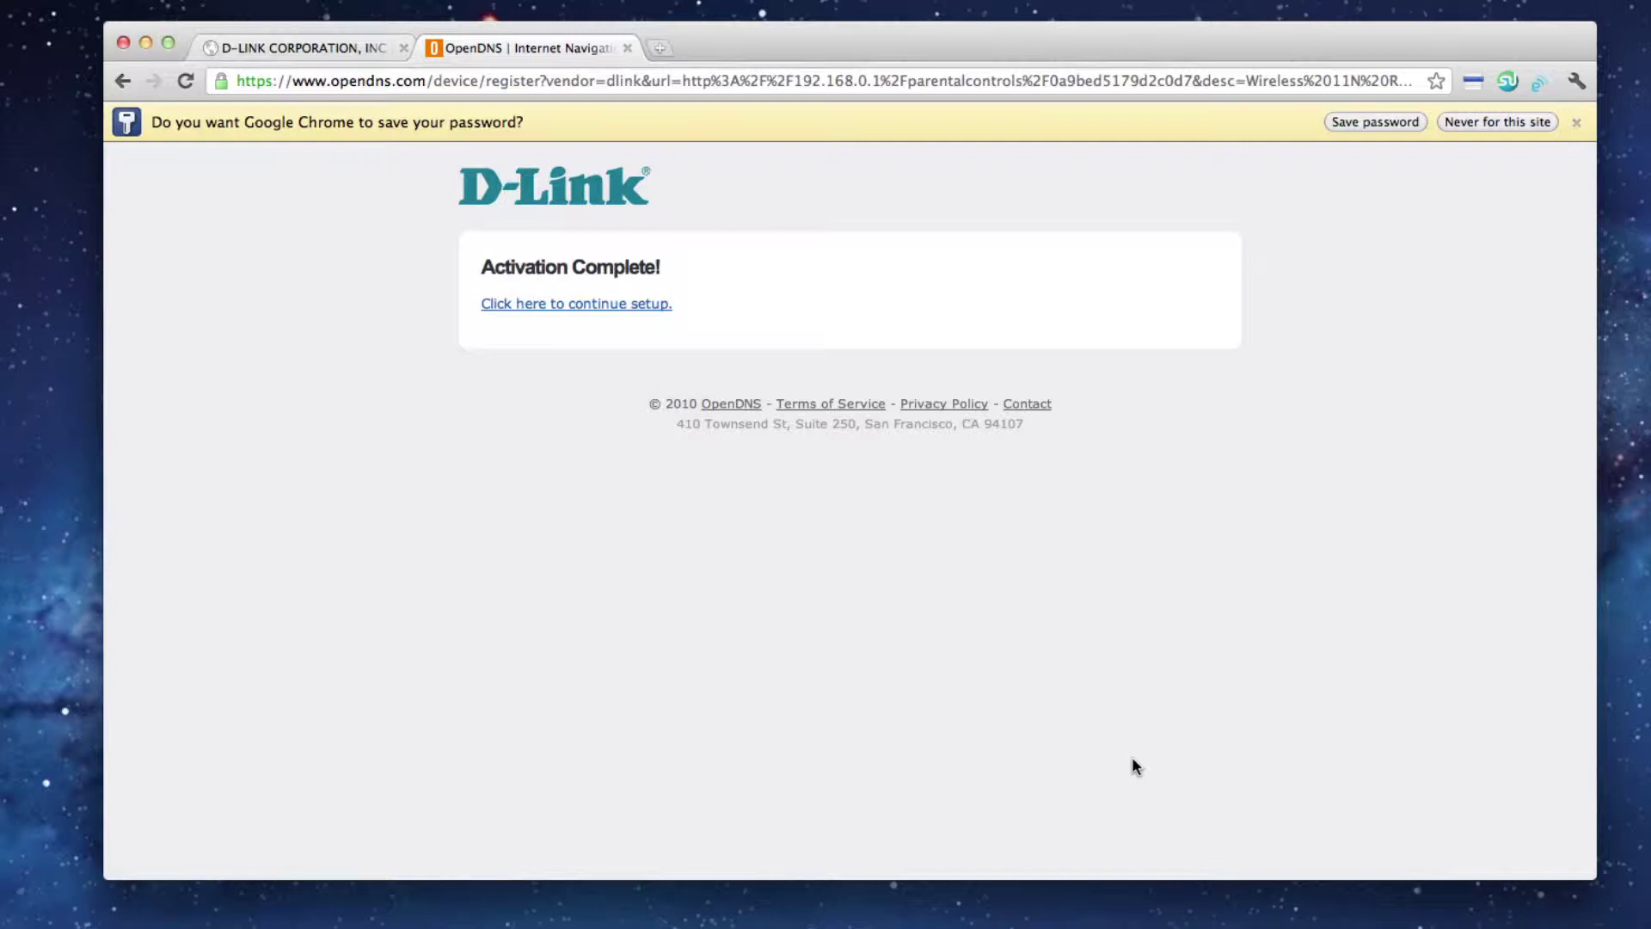
click(621, 303)
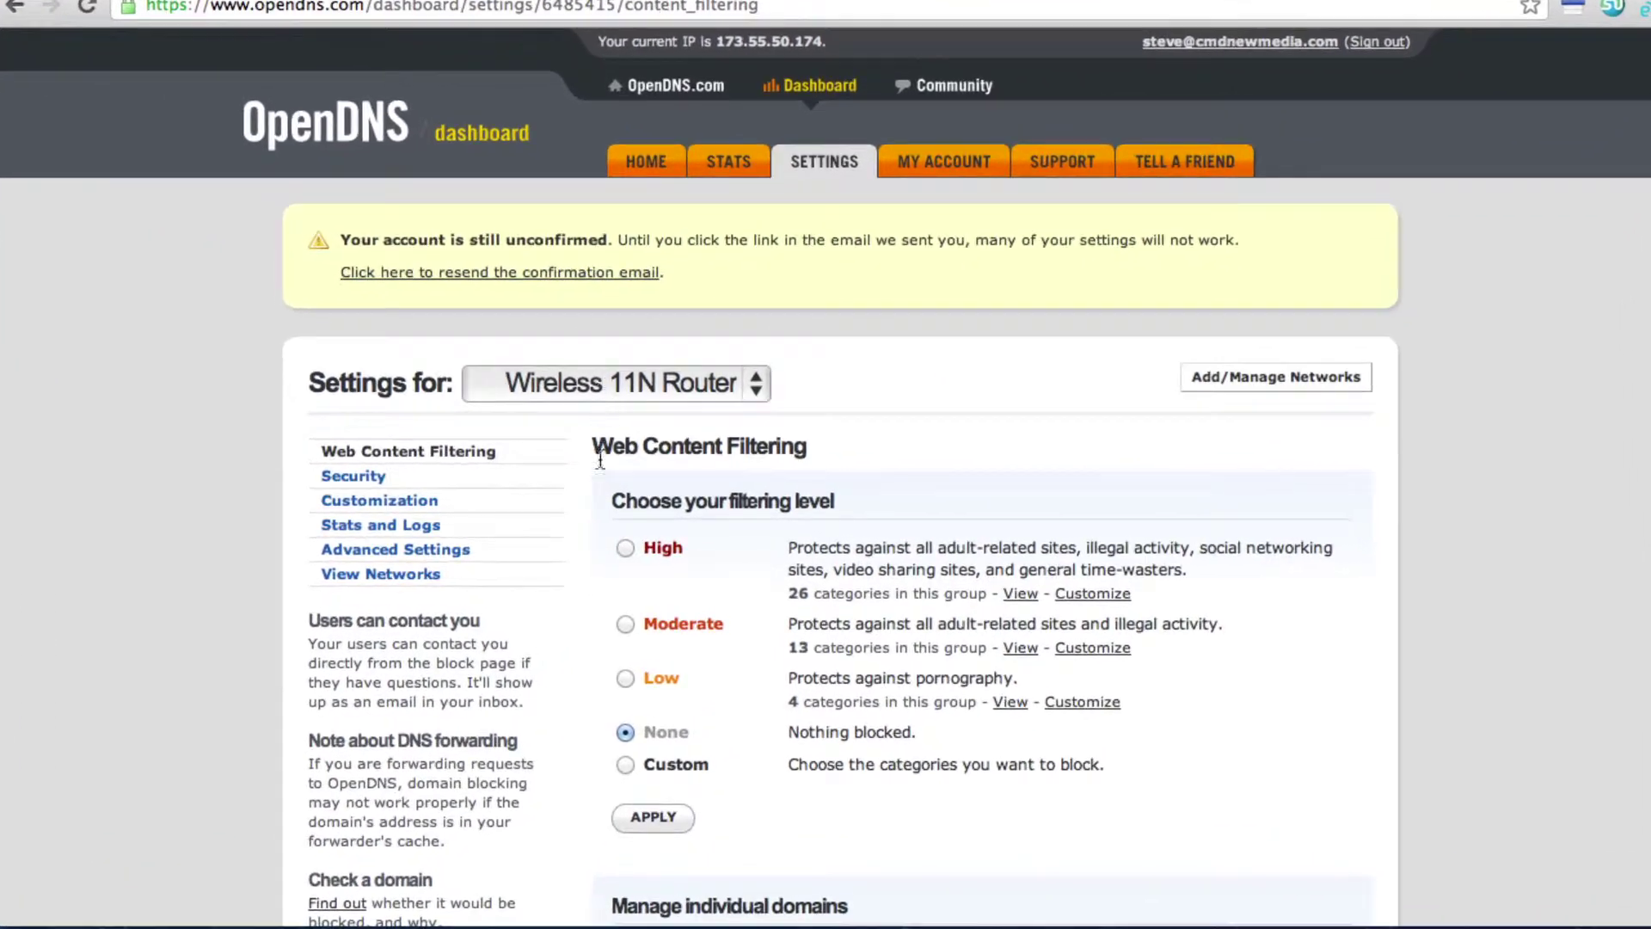
Choose Moderate filtering for Wireless 11N Router and review its 13 blocked categories
click(625, 626)
scroll(626, 625, down, 3)
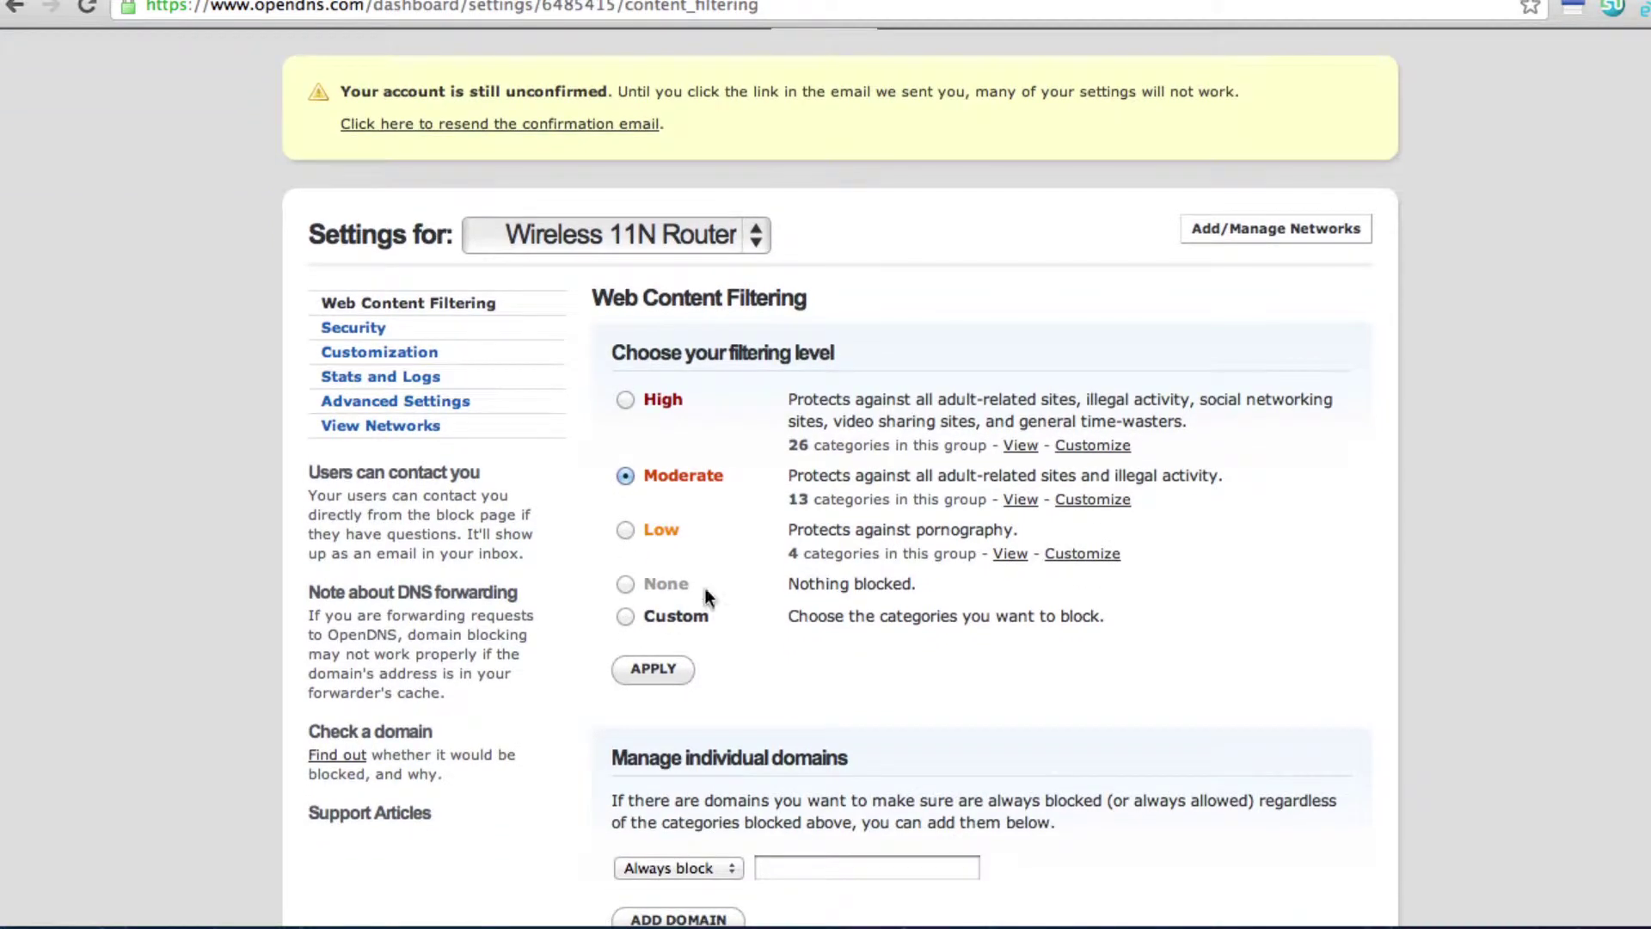
click(1019, 501)
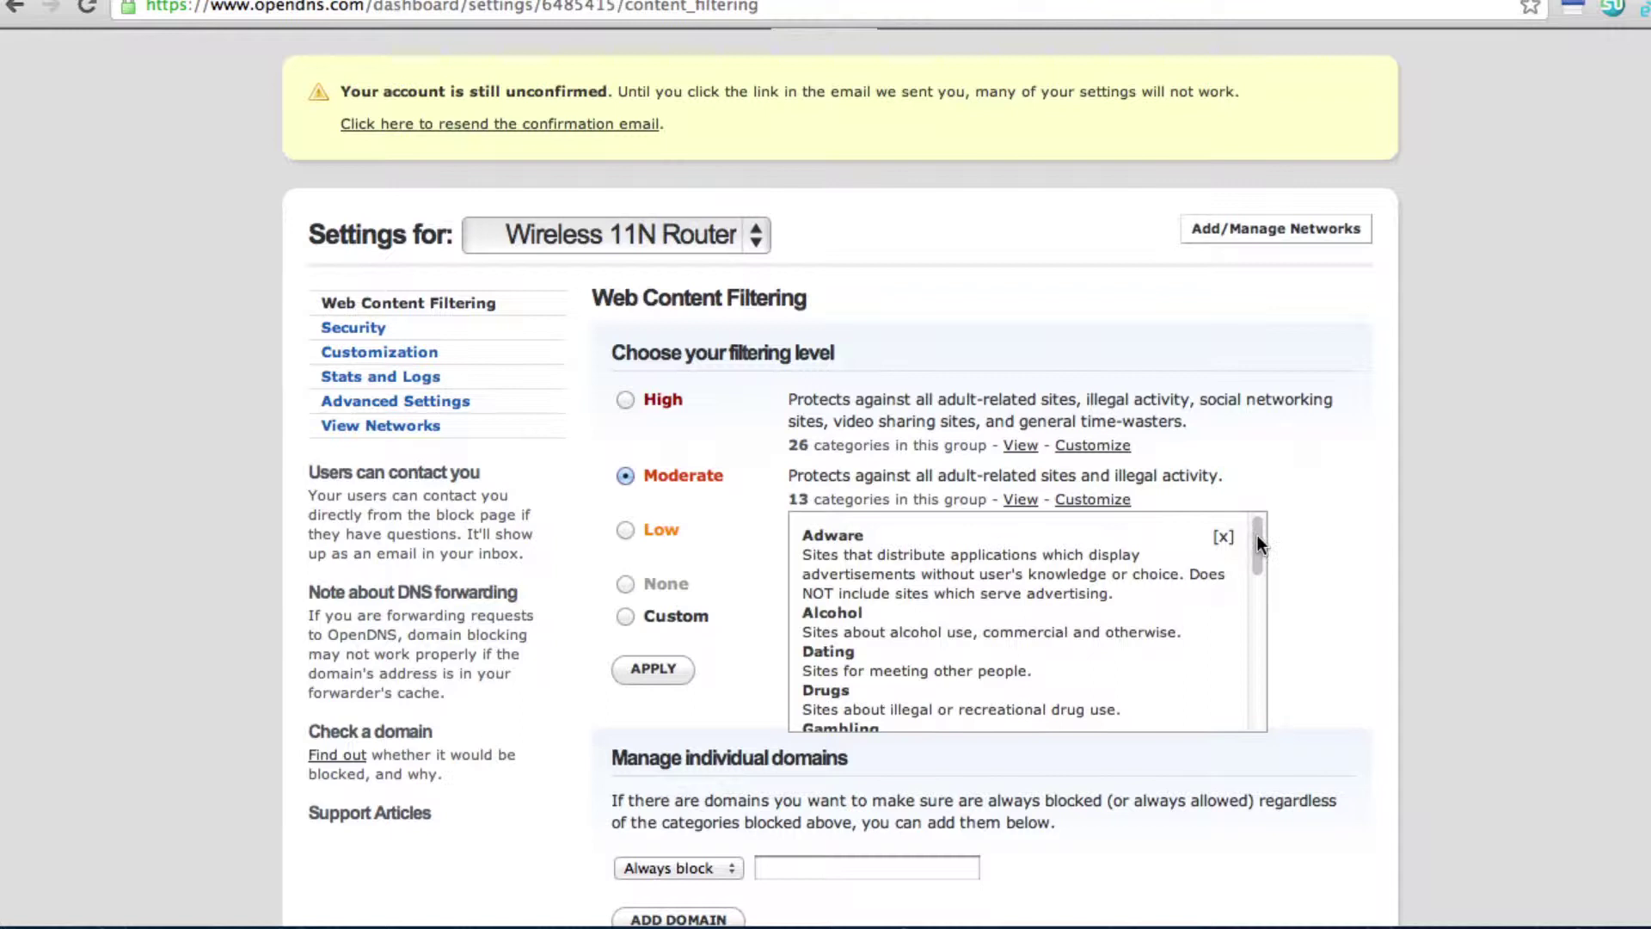
drag(1258, 536, 1263, 701)
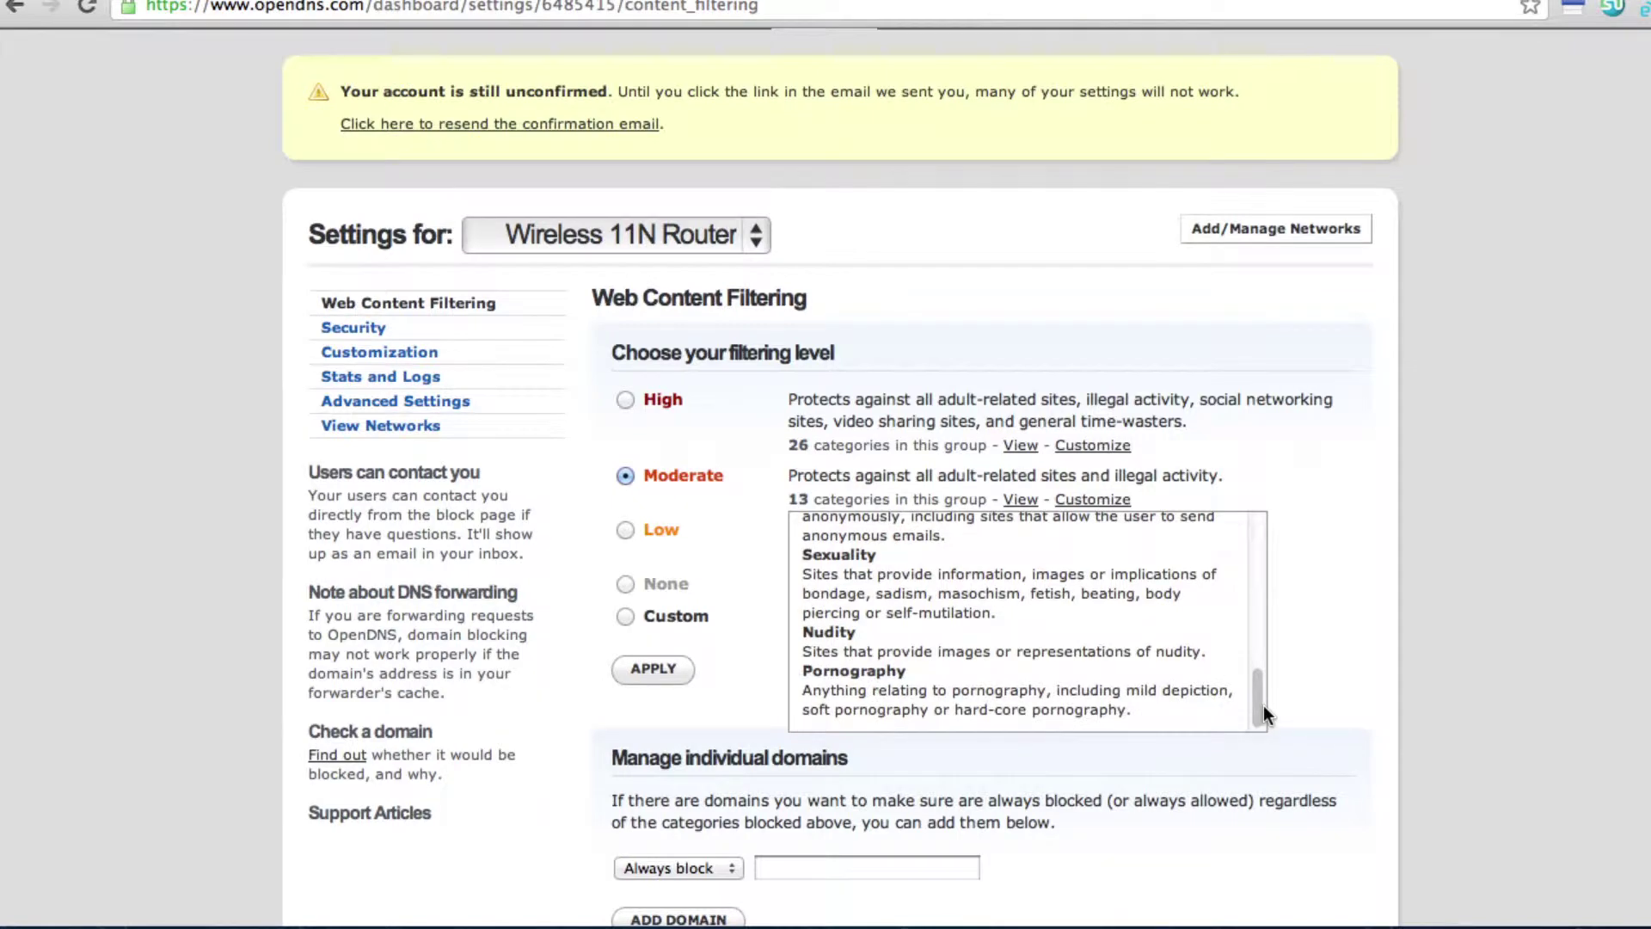
click(1020, 503)
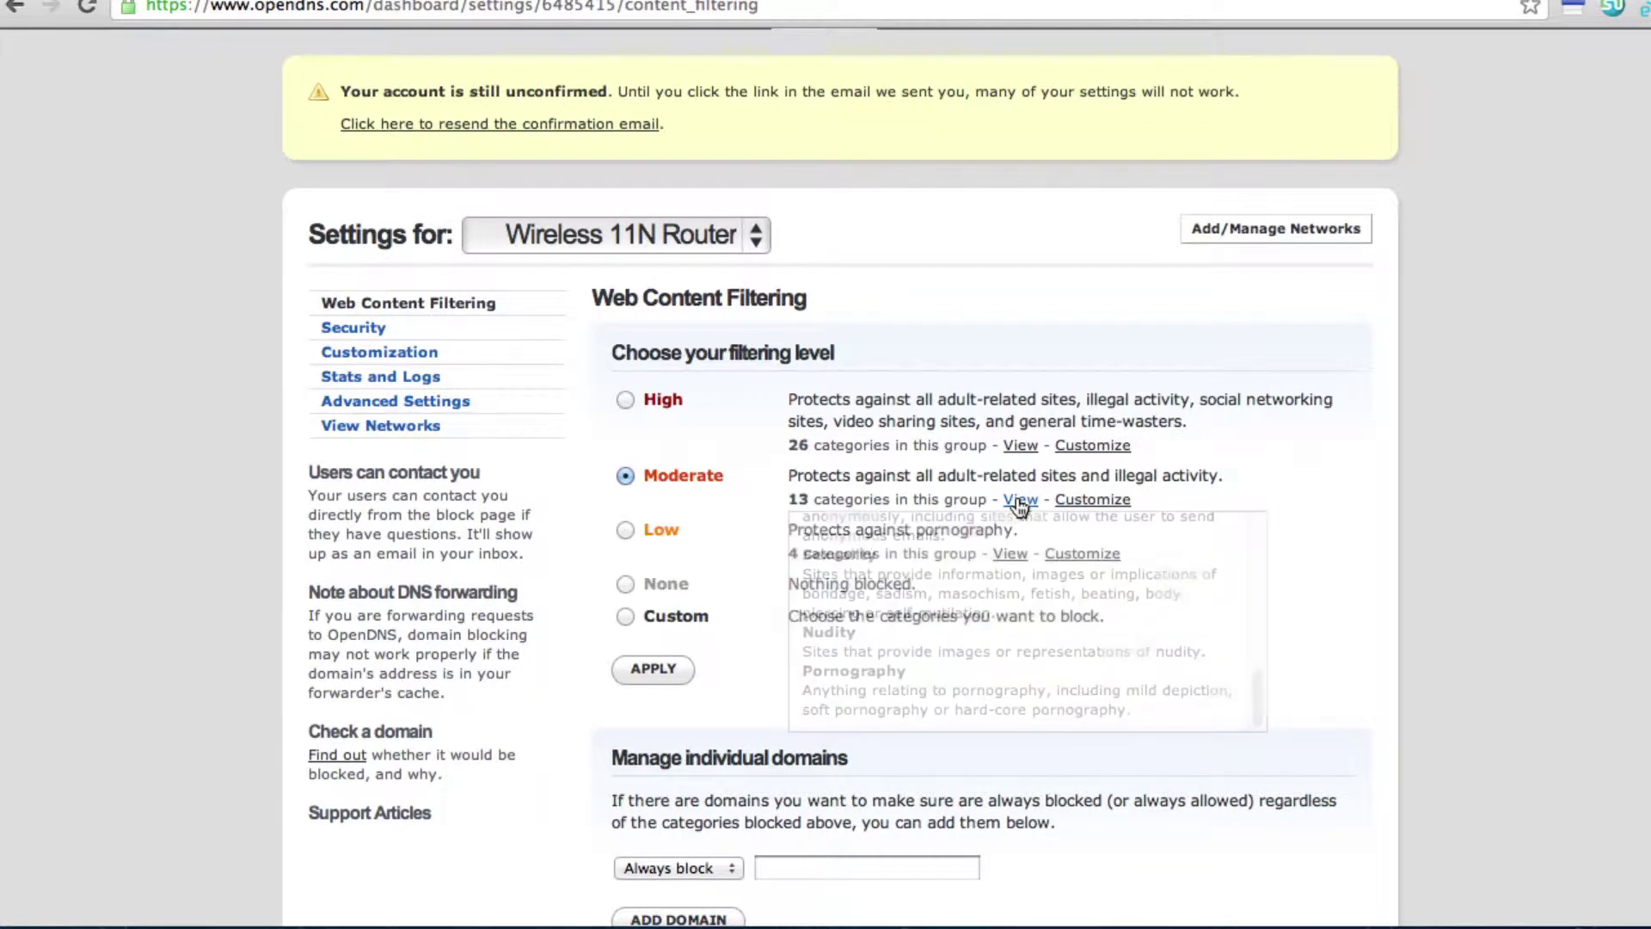
Customize Moderate to also block Academic Fraud and Tobacco, and apply it
click(1091, 499)
scroll(1081, 510, down, 5)
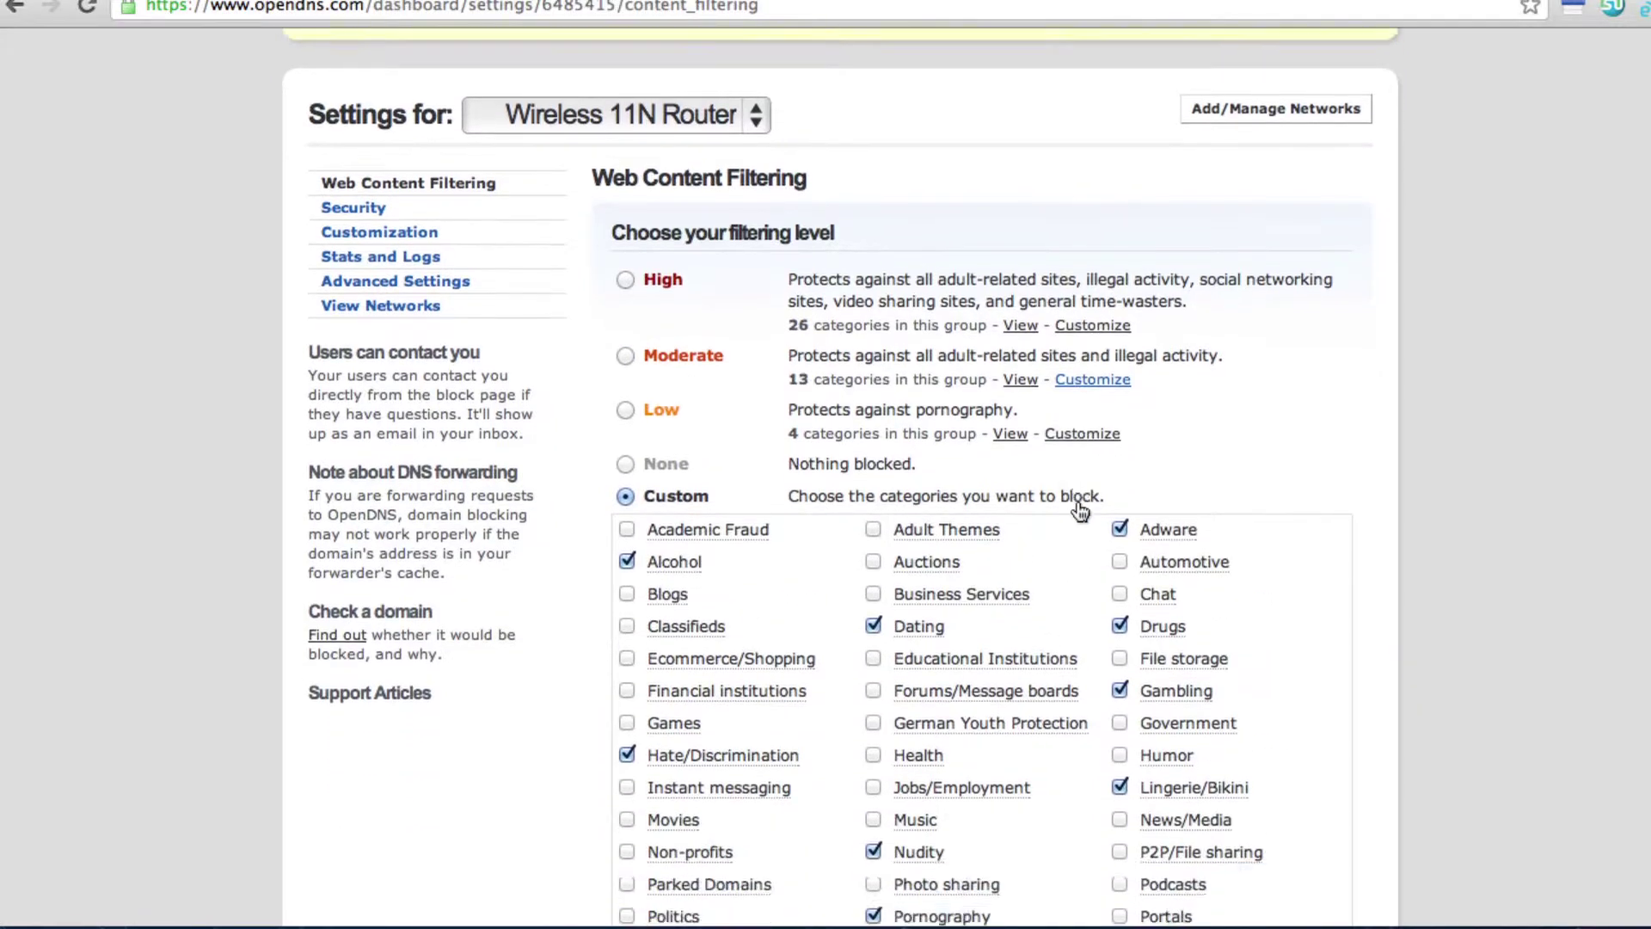
scroll(1082, 511, down, 3)
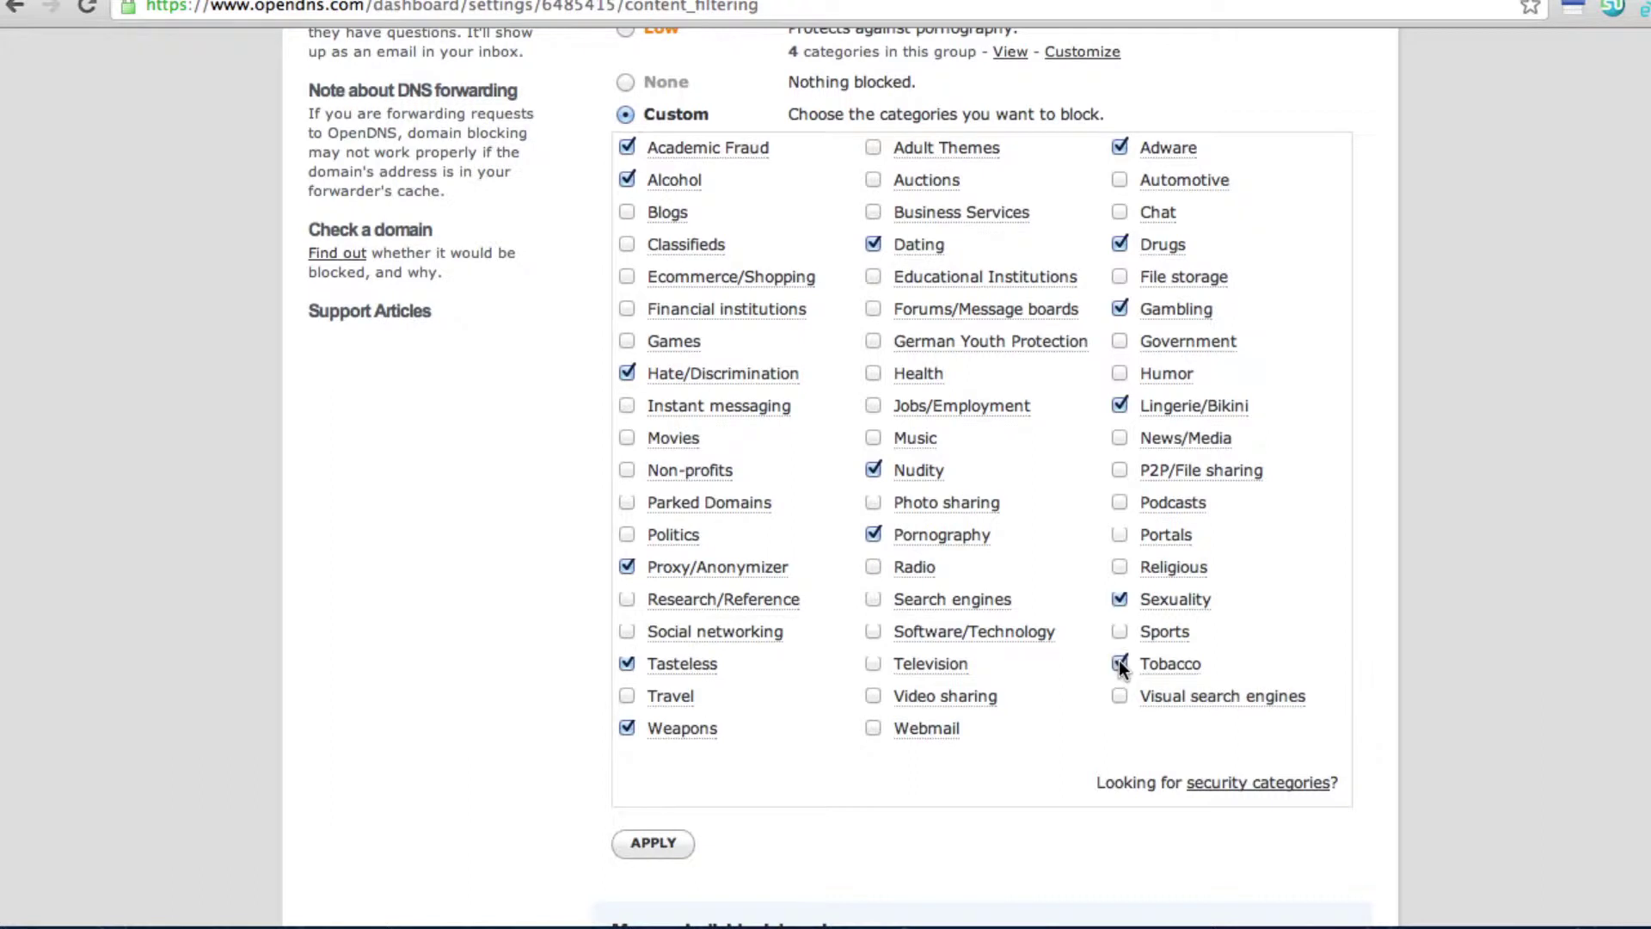
click(675, 847)
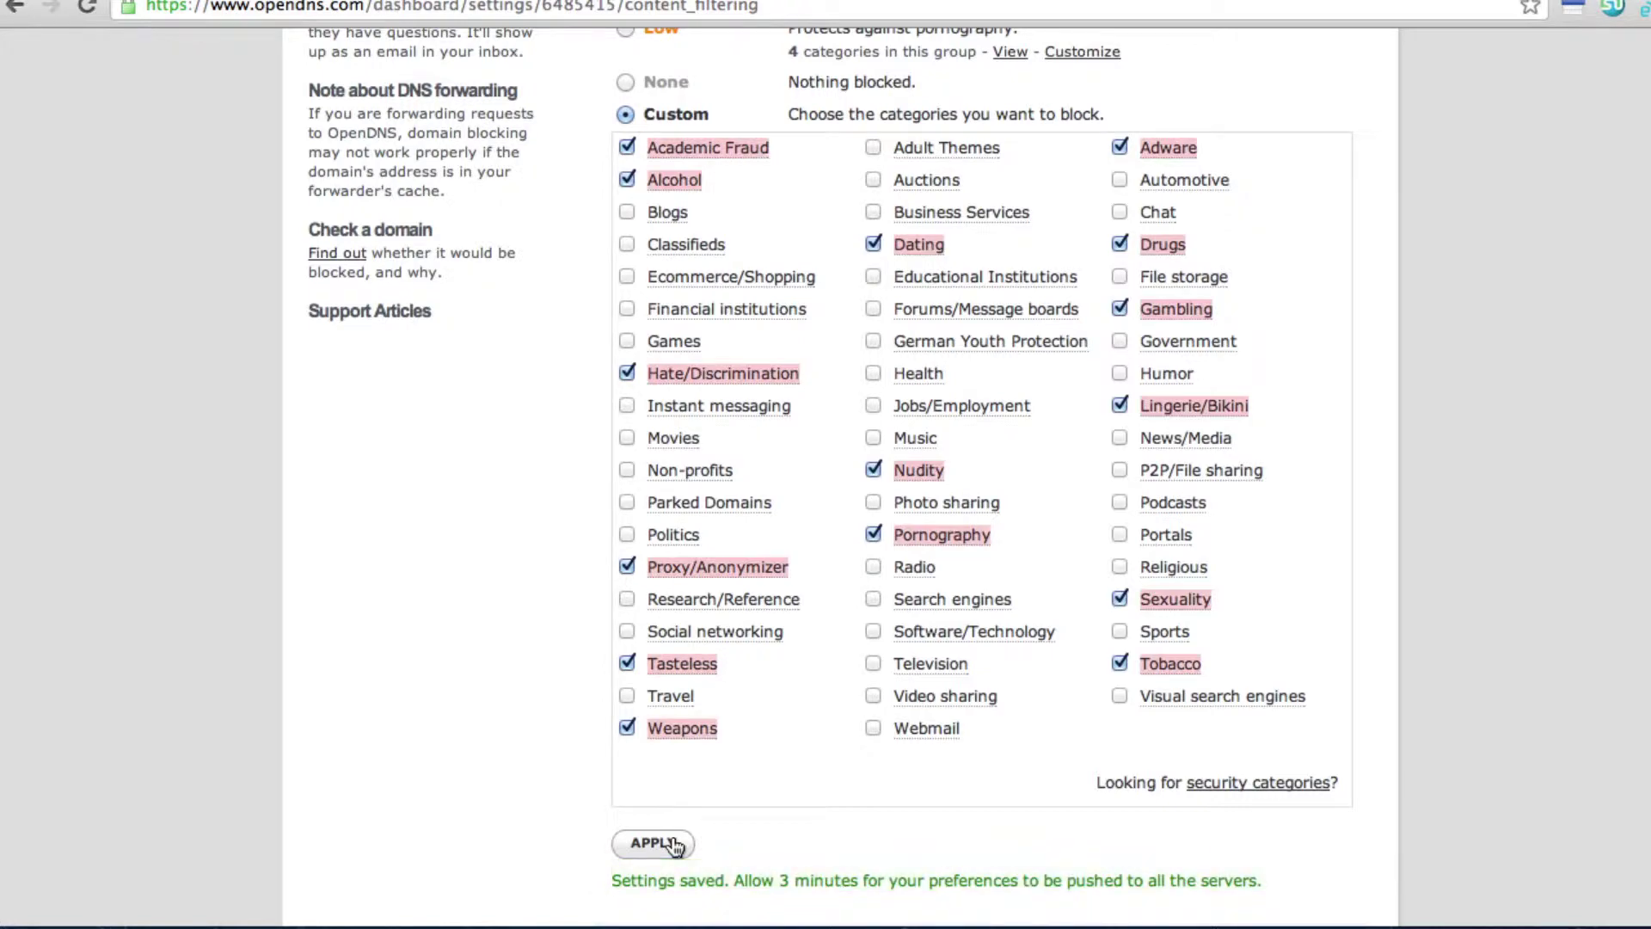
scroll(673, 847, down, 3)
scroll(674, 846, down, 4)
scroll(674, 847, down, 2)
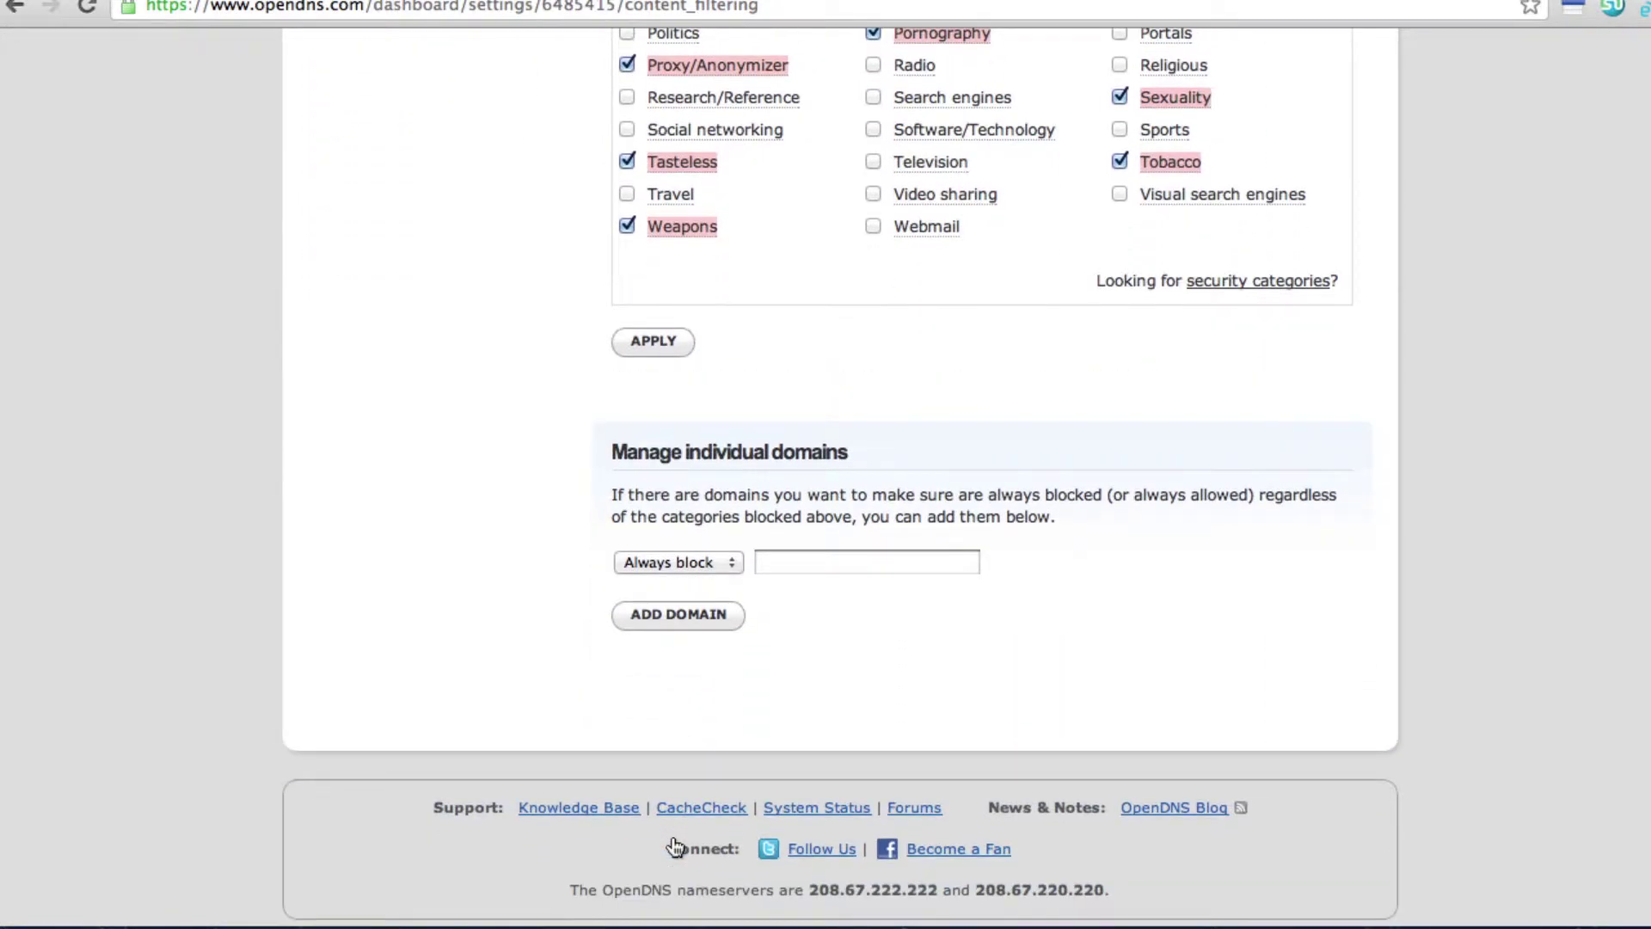
click(772, 563)
text(www.facebook)
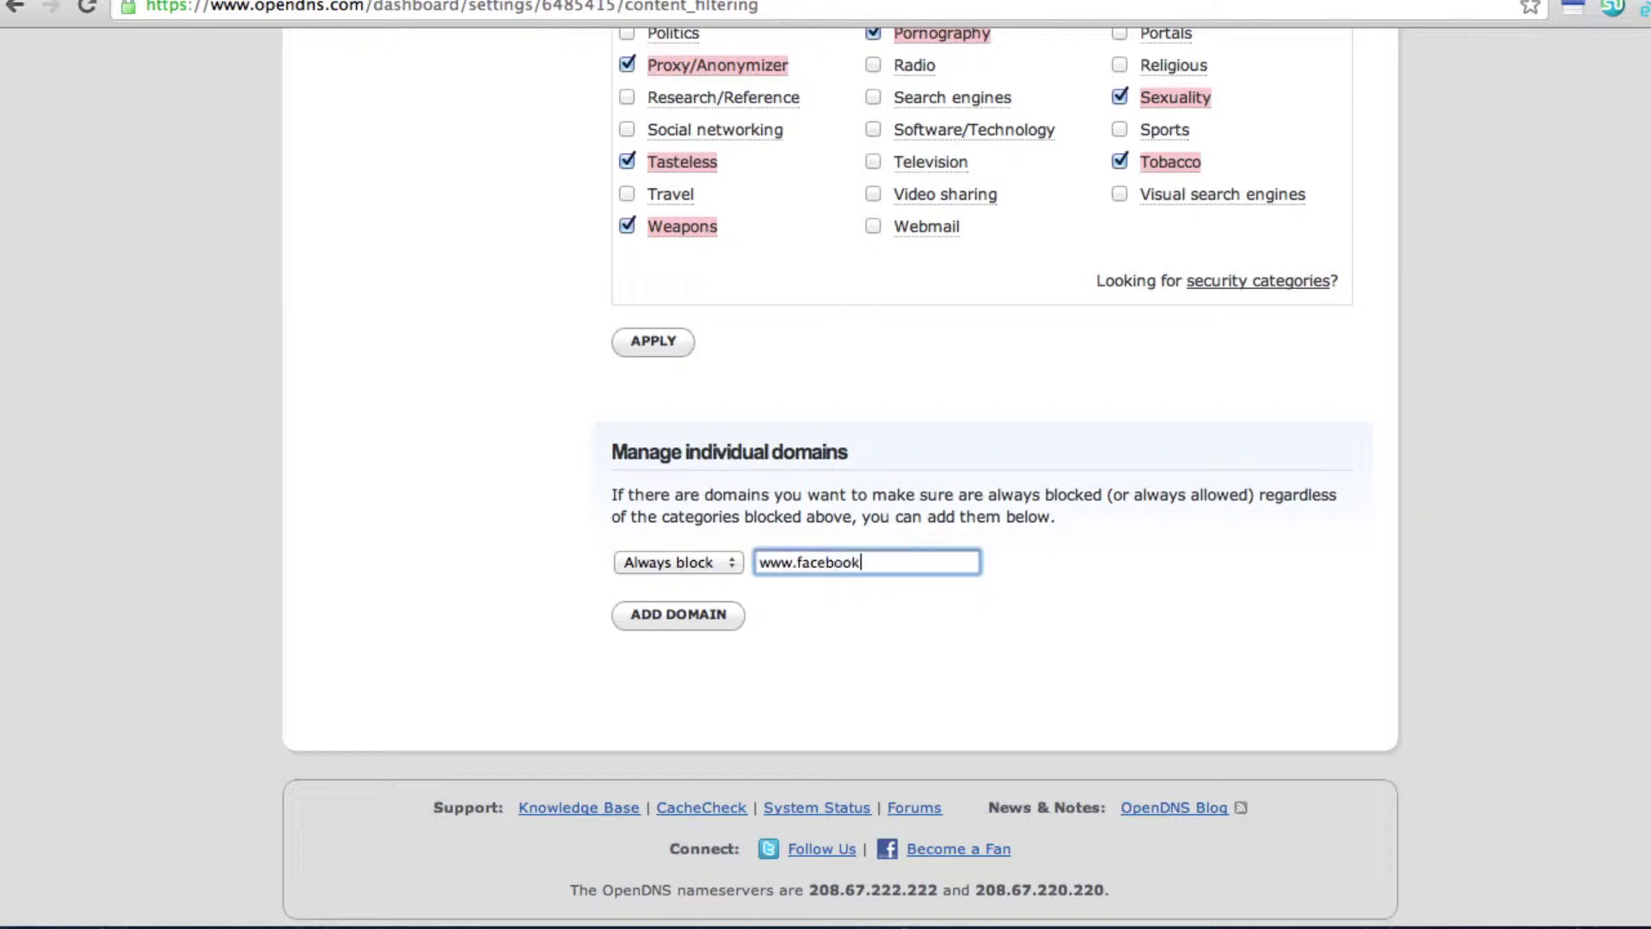
text(.com)
click(625, 615)
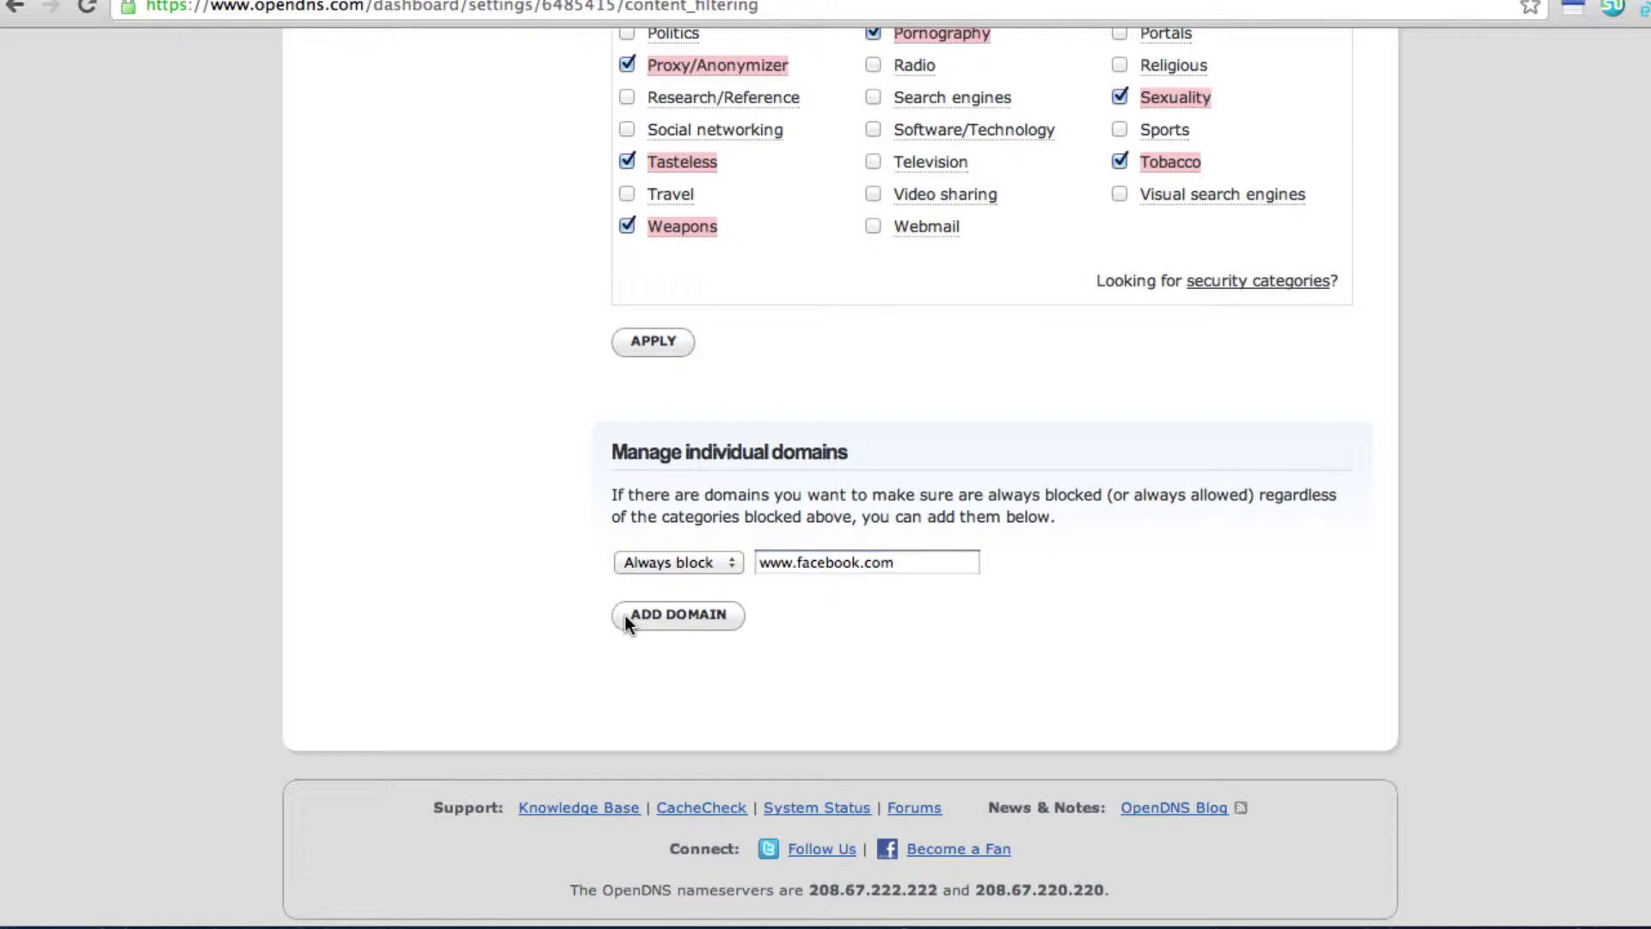
click(626, 616)
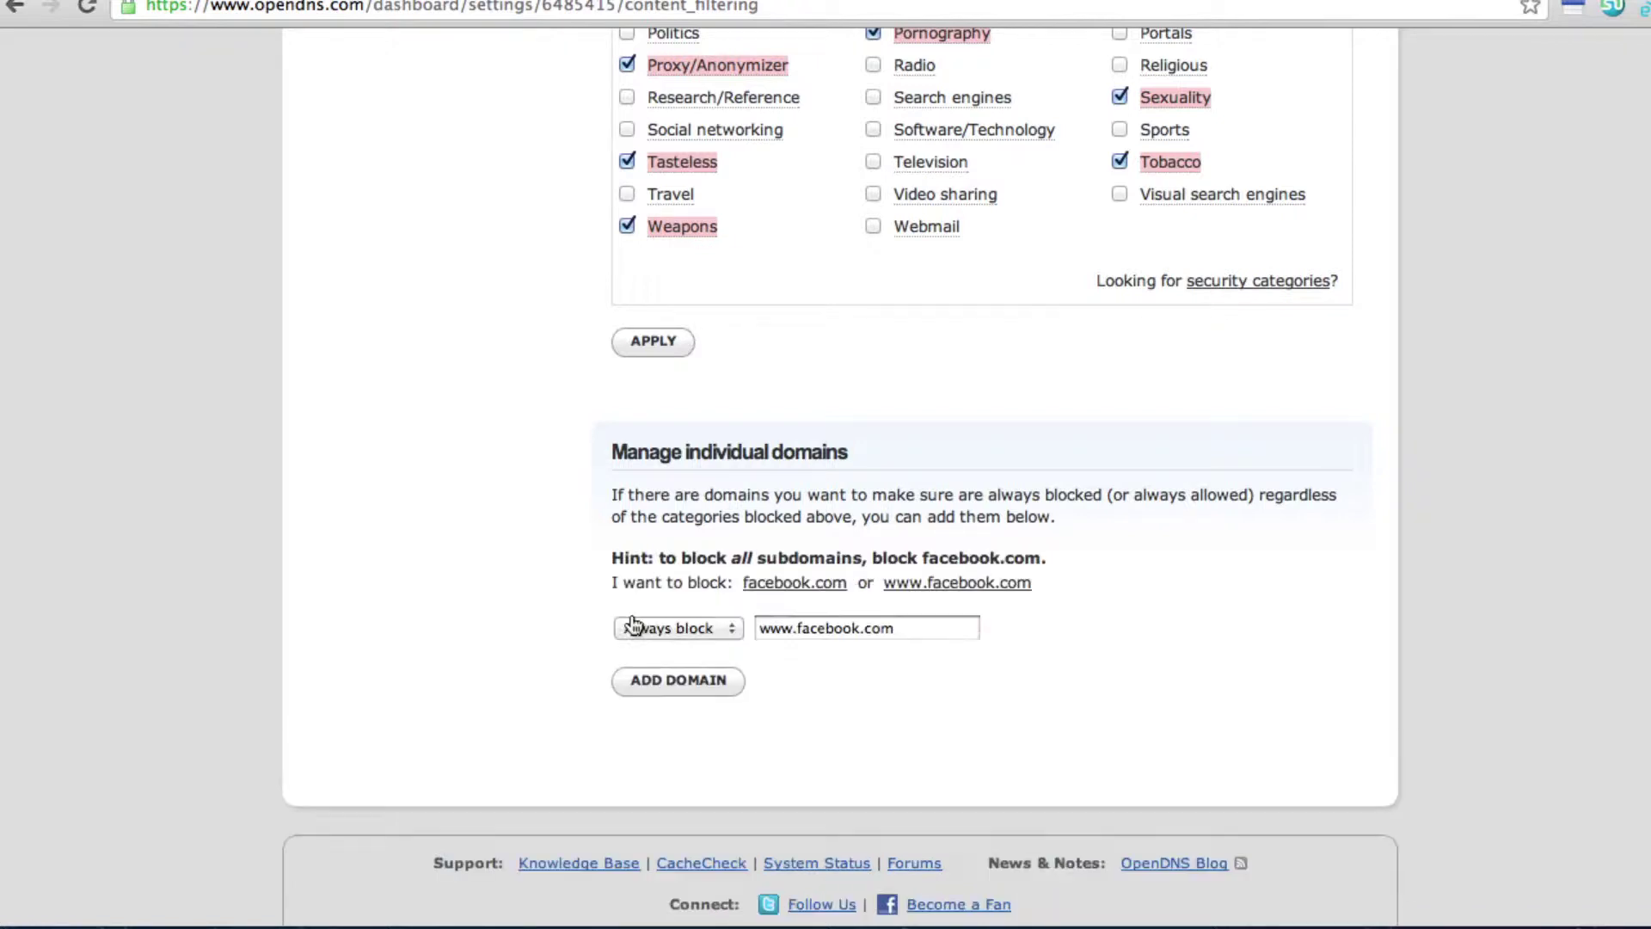
drag(612, 558, 1046, 562)
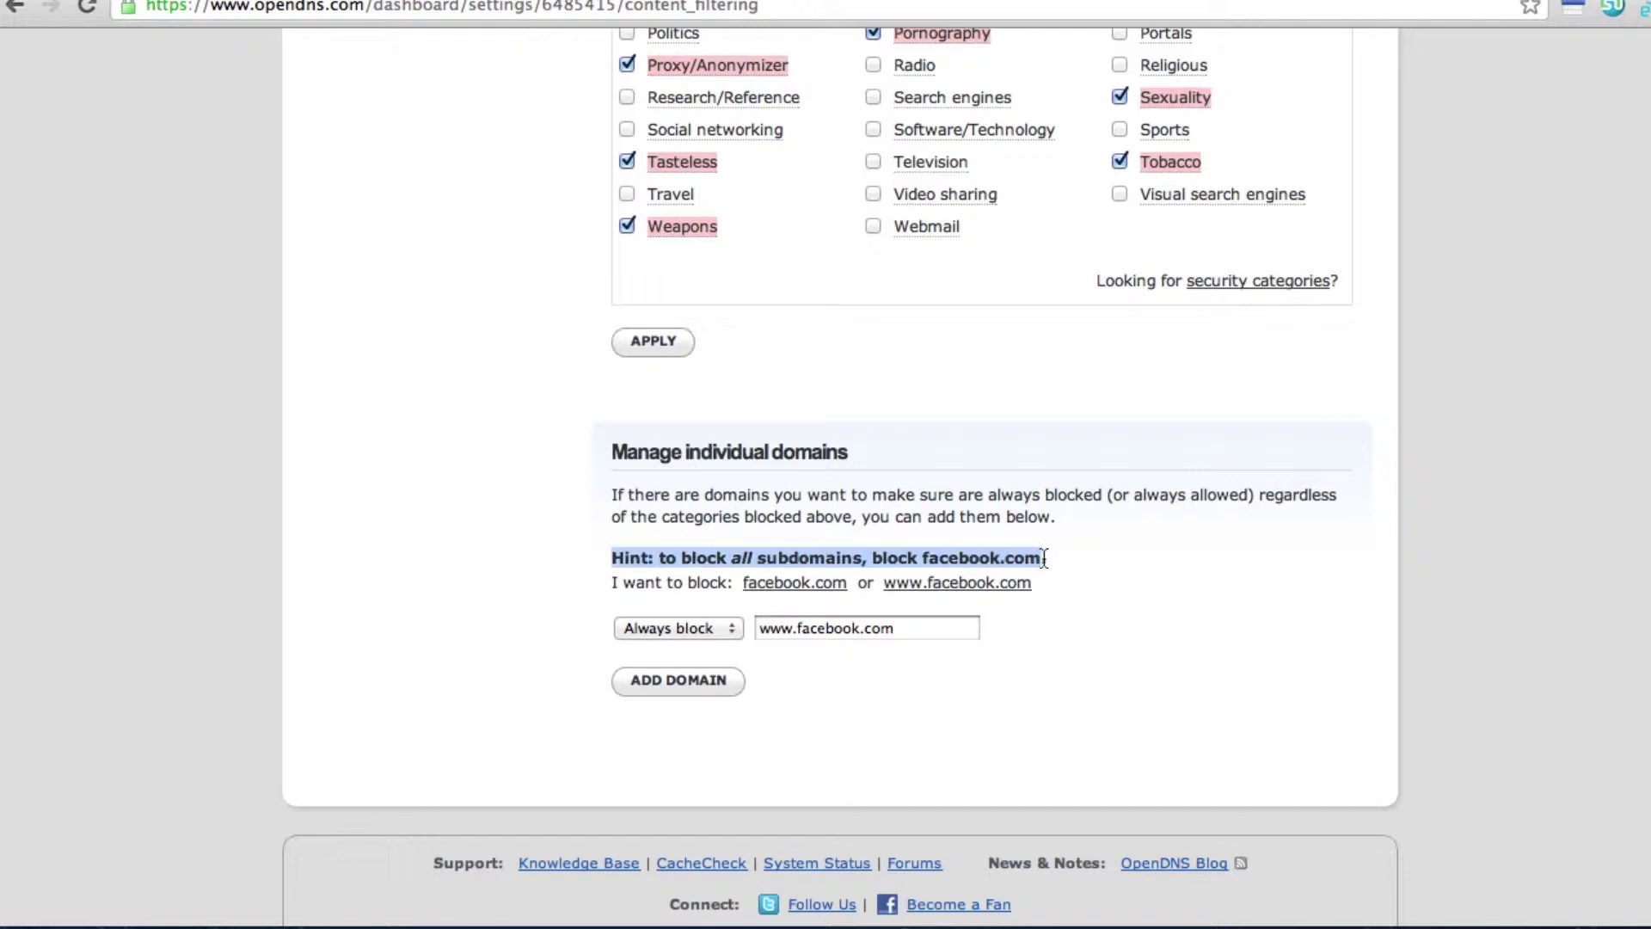
click(790, 584)
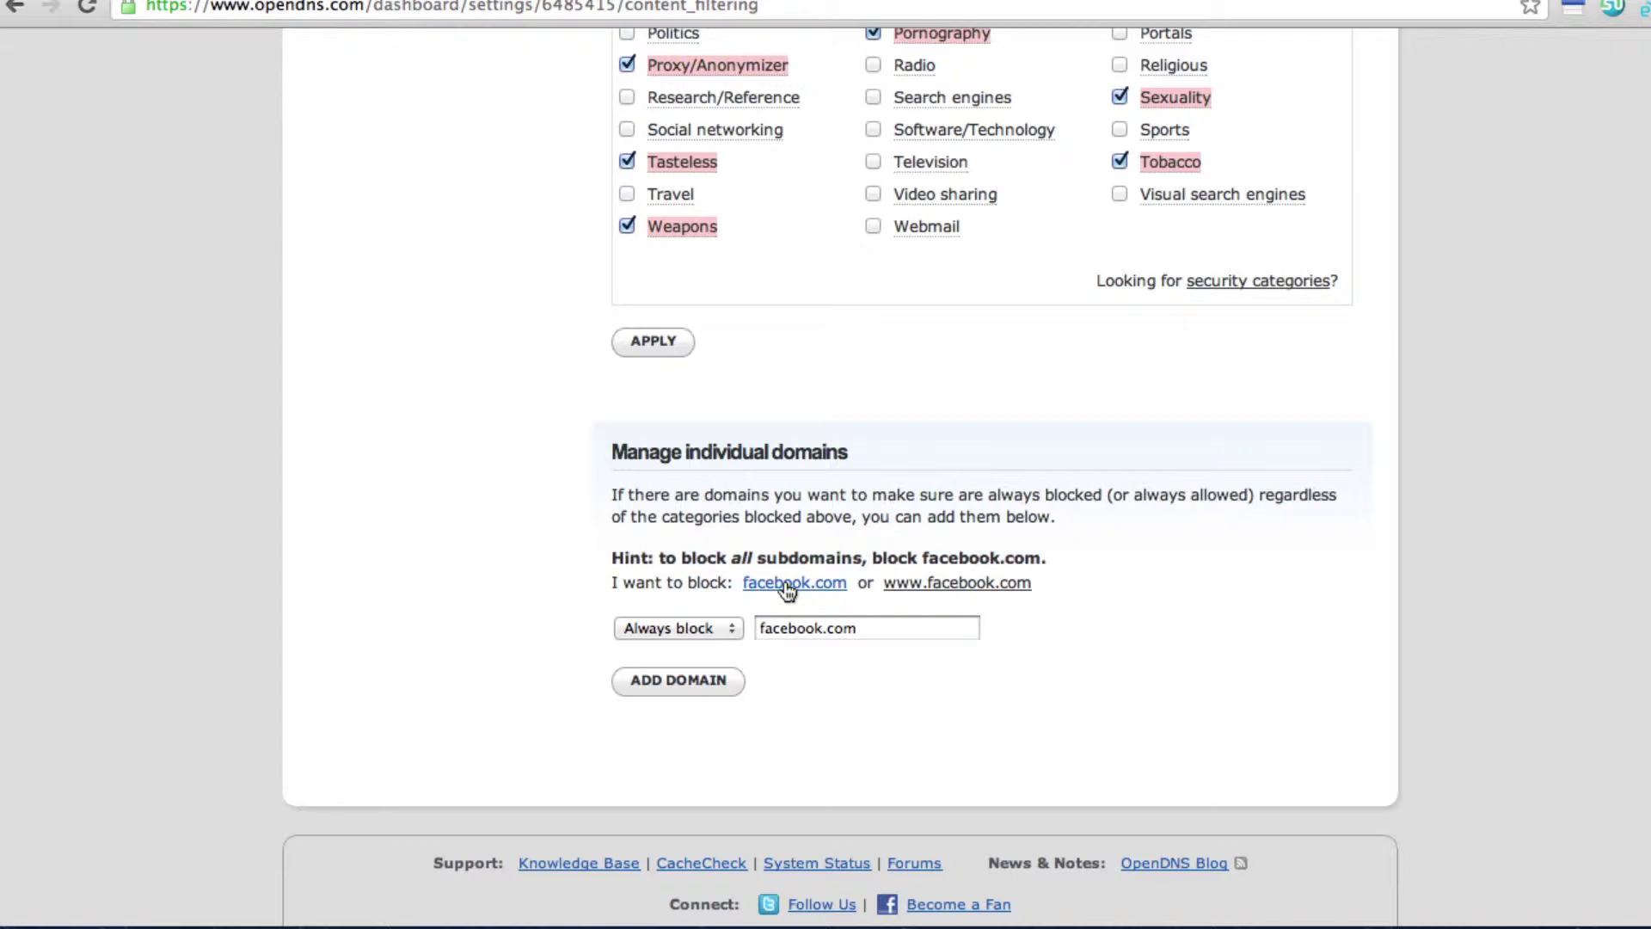
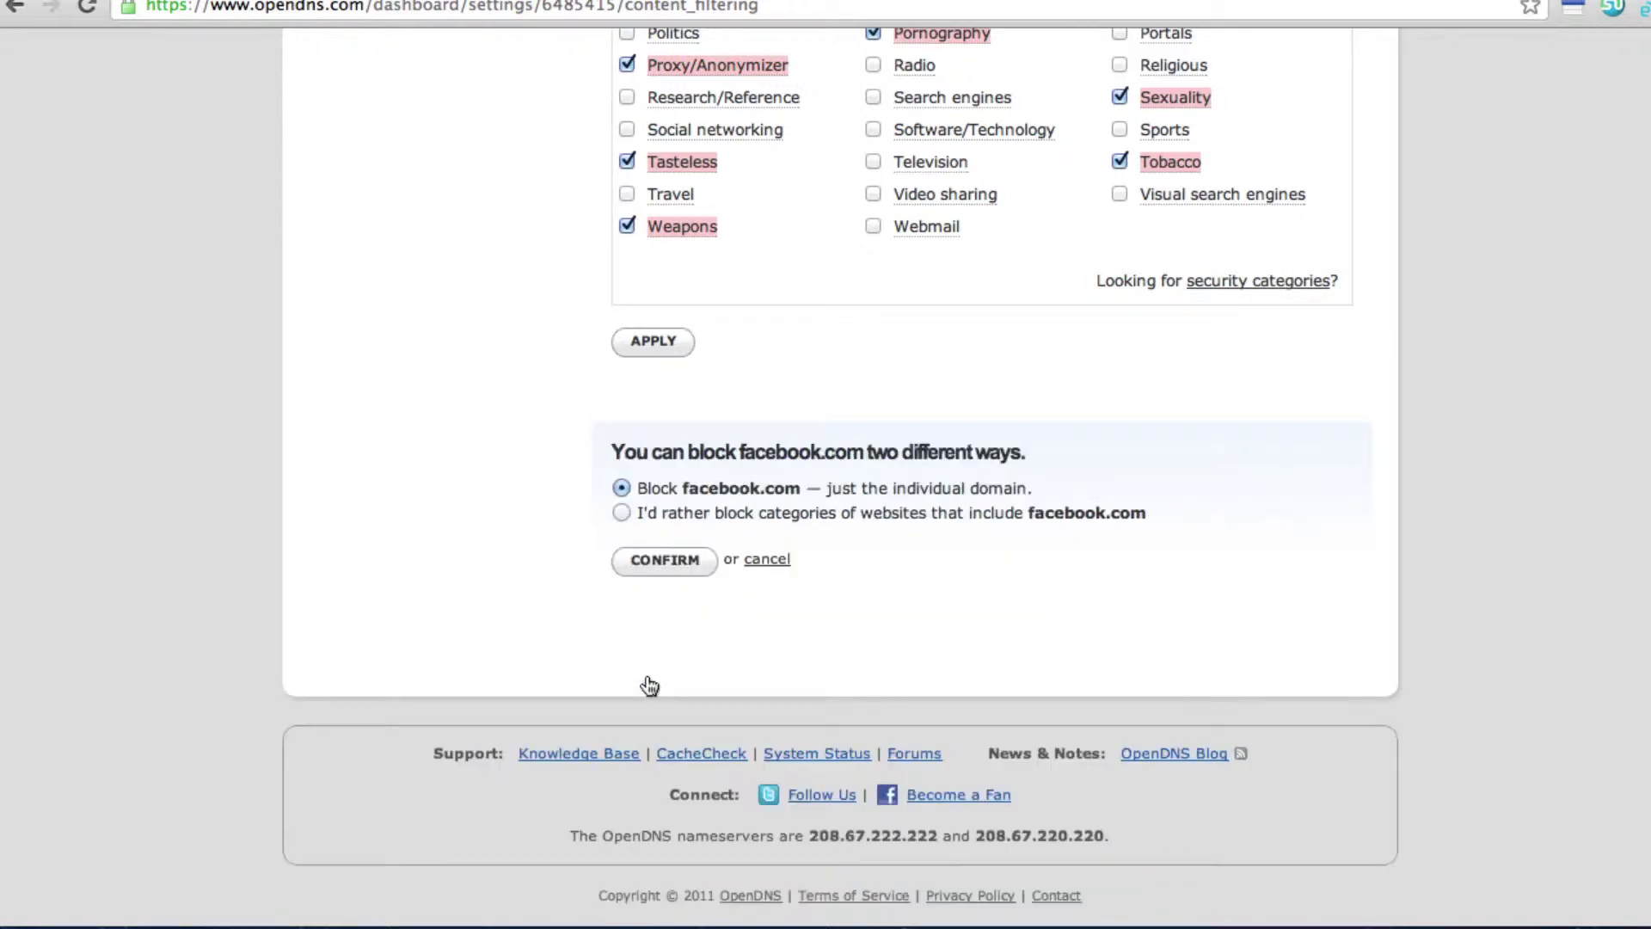
Confirm blocking only the facebook.com domain for the Wireless 11N Router network
click(658, 565)
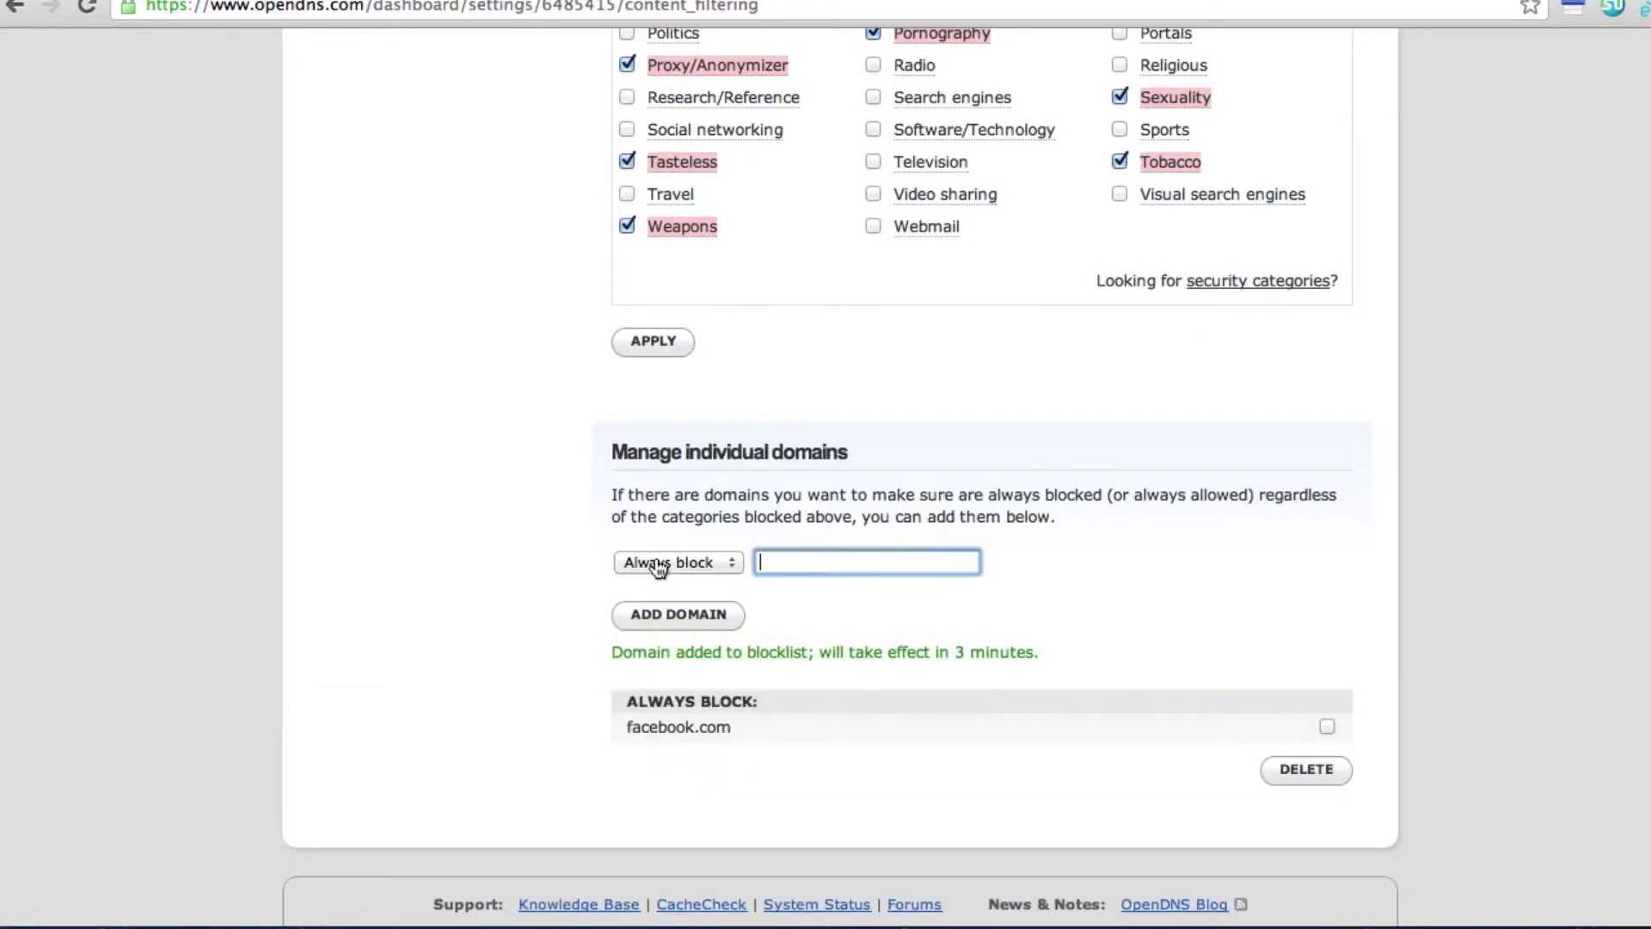
scroll(658, 567, up, 5)
scroll(658, 567, up, 5)
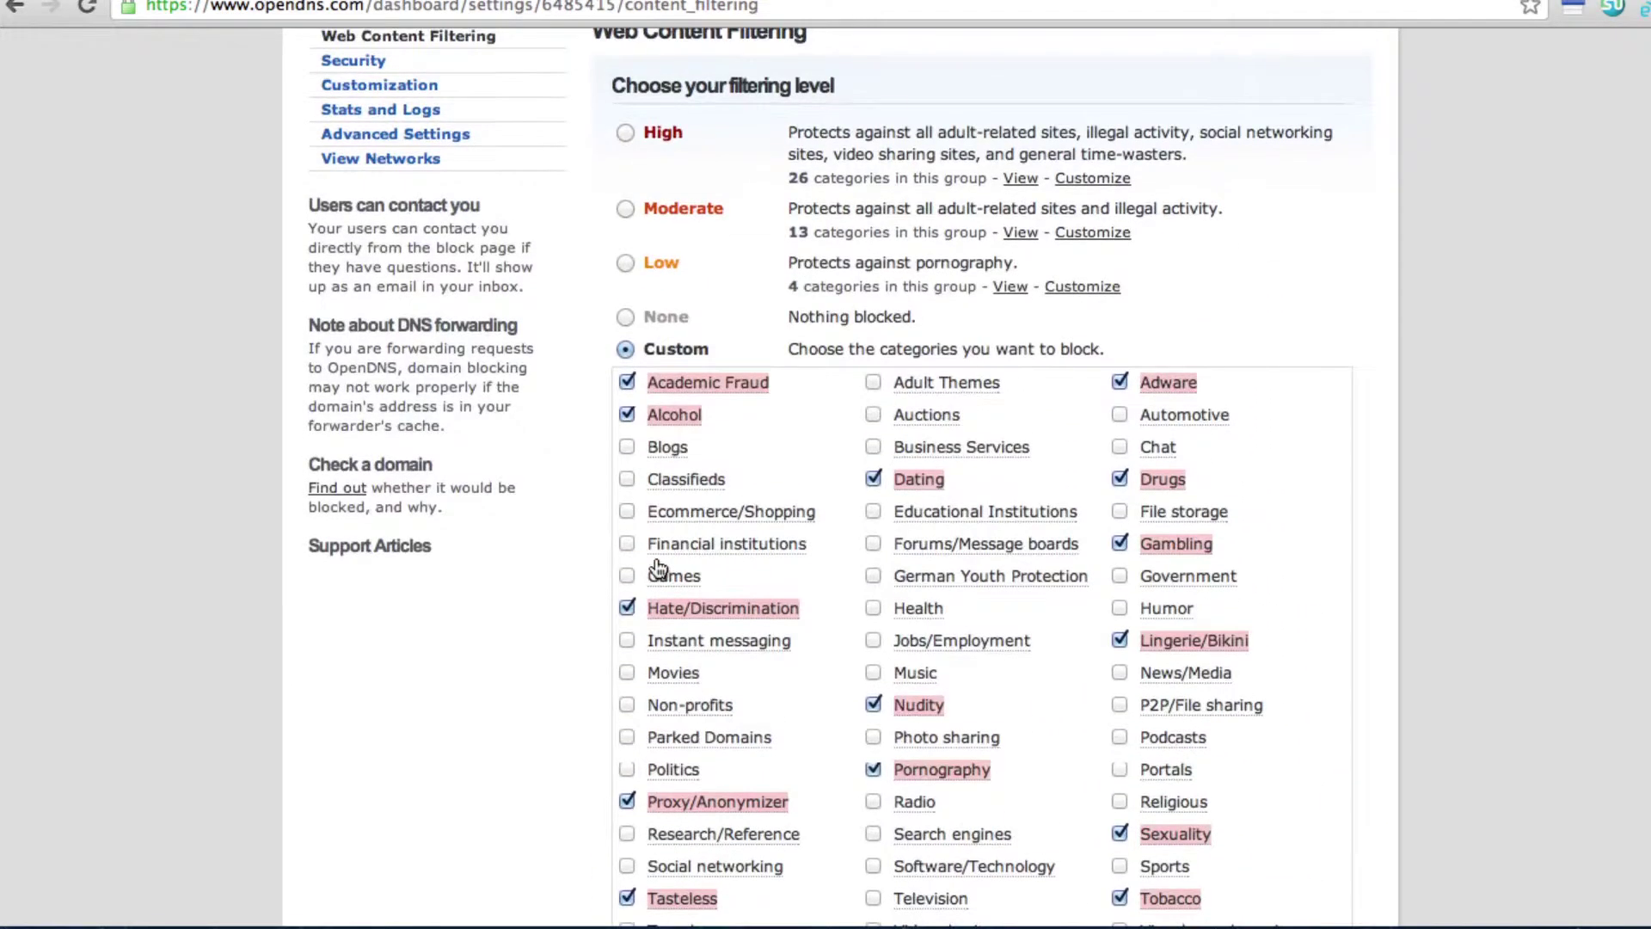
scroll(658, 568, up, 3)
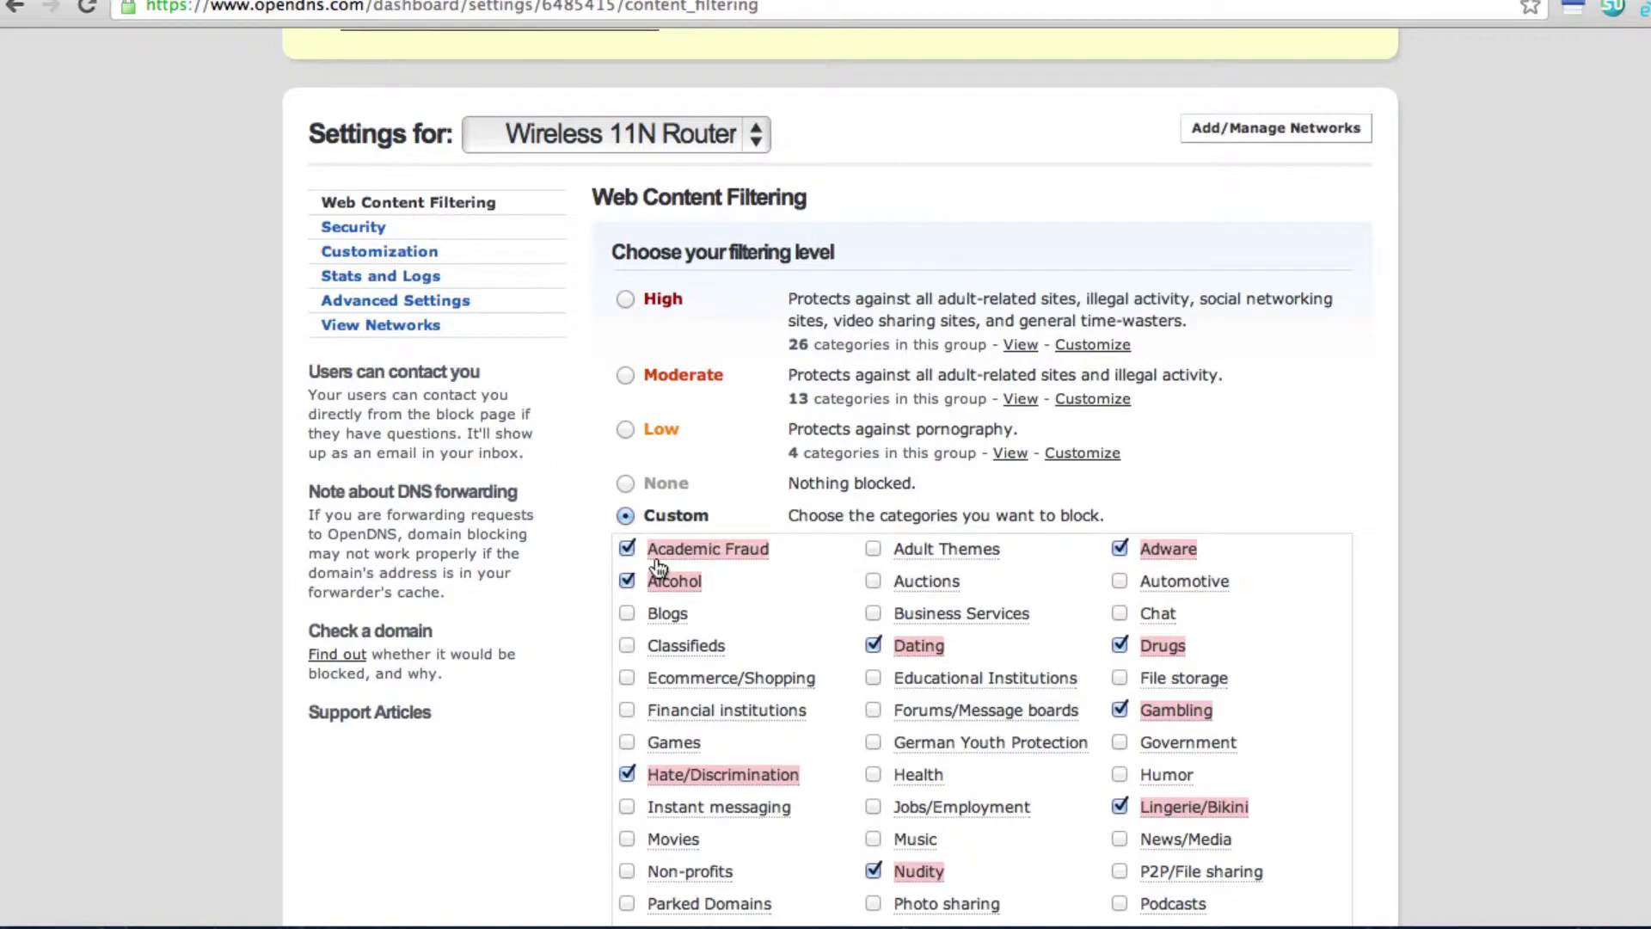
Open the Wireless 11N Router's Security settings with malware and phishing protection
click(357, 229)
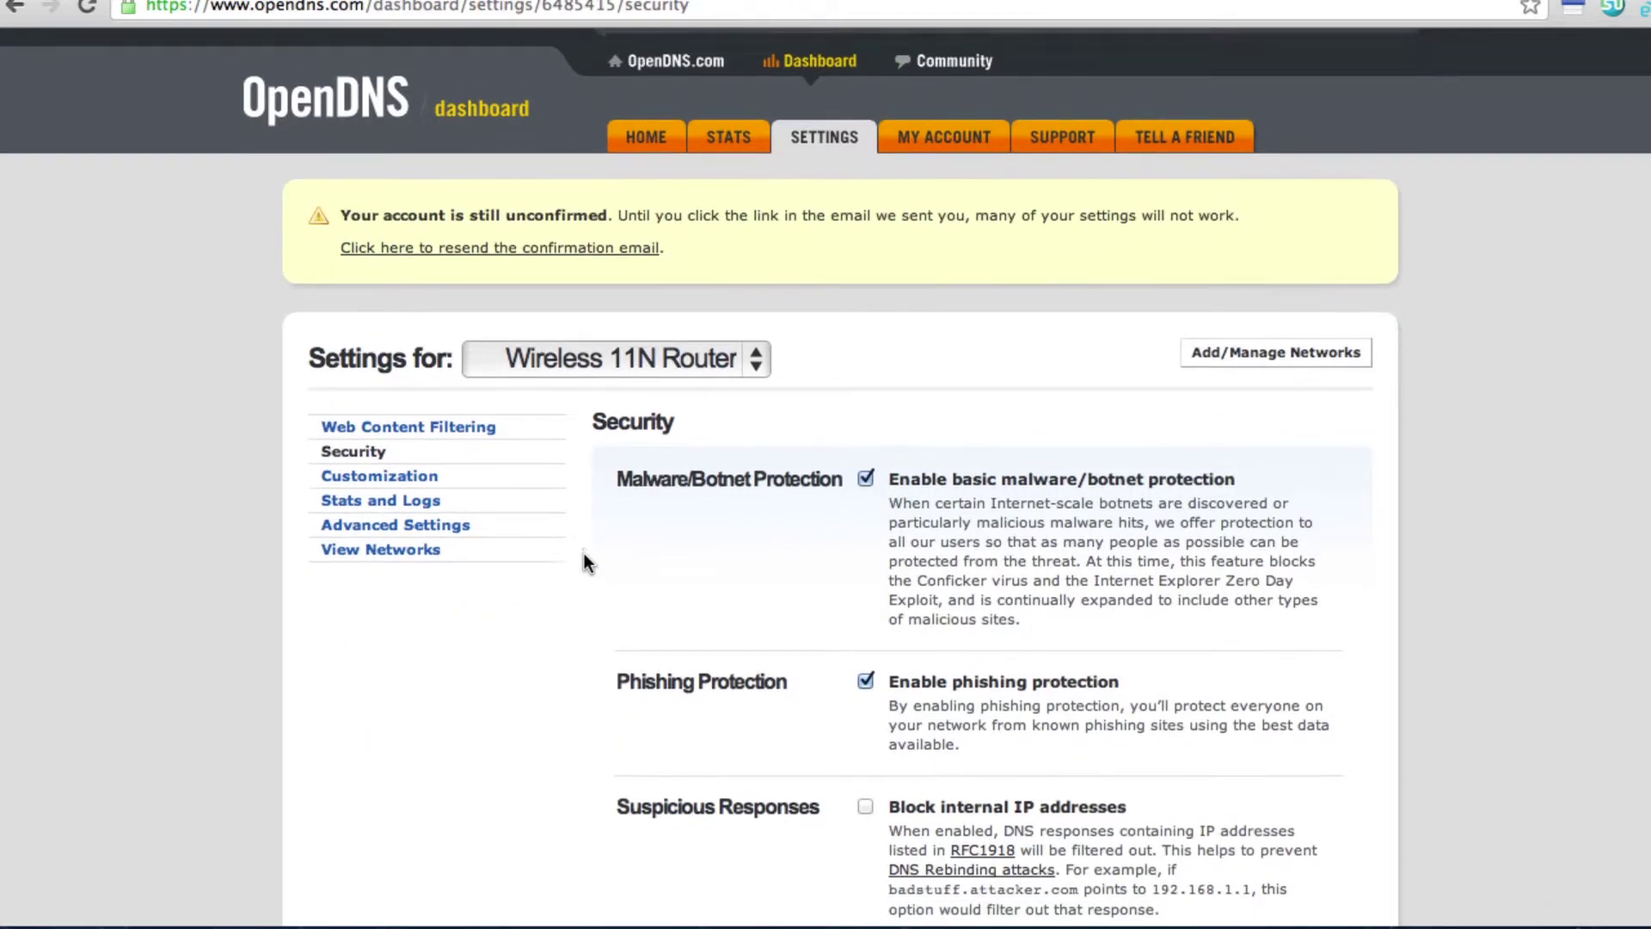
scroll(584, 553, down, 3)
scroll(585, 554, down, 2)
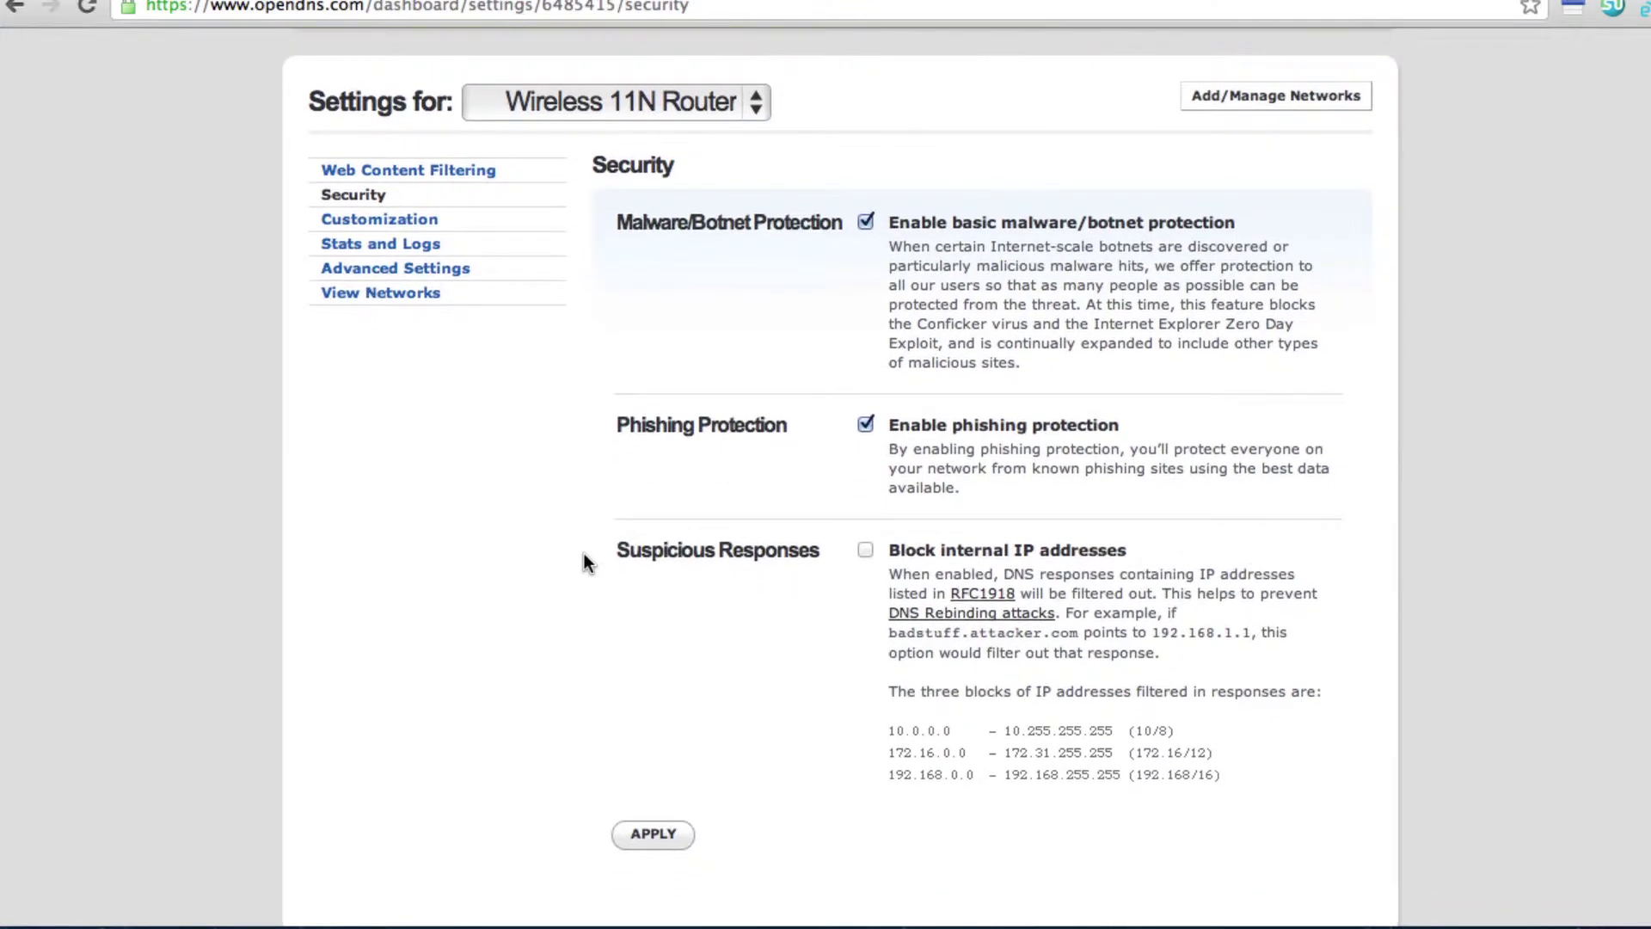
click(387, 221)
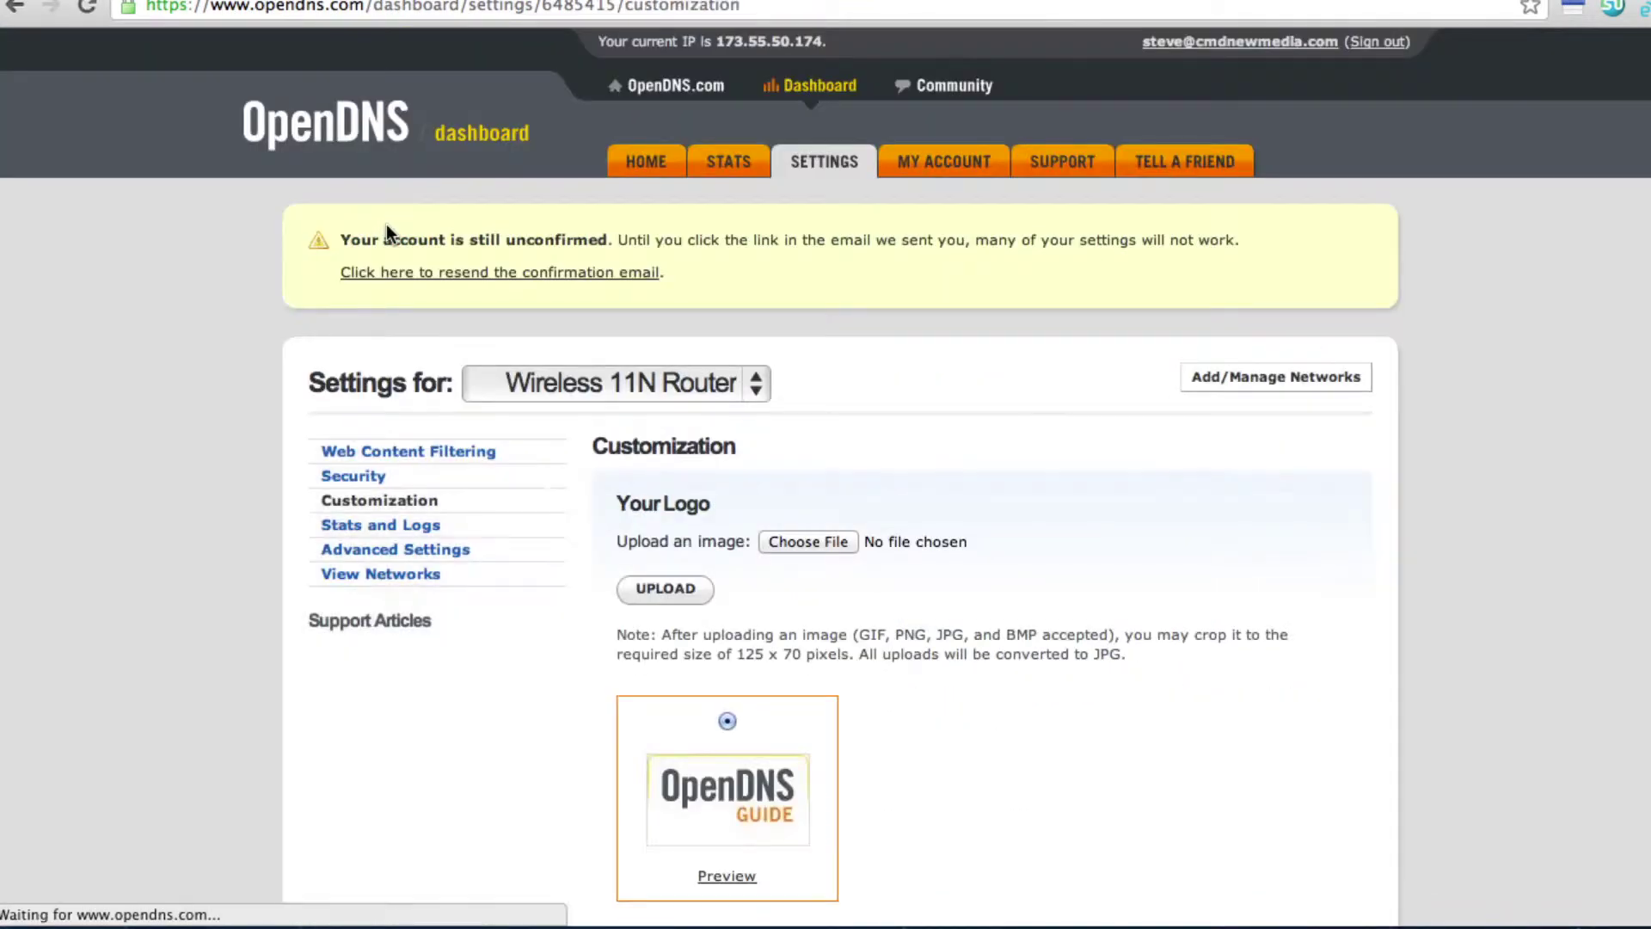
scroll(596, 628, down, 3)
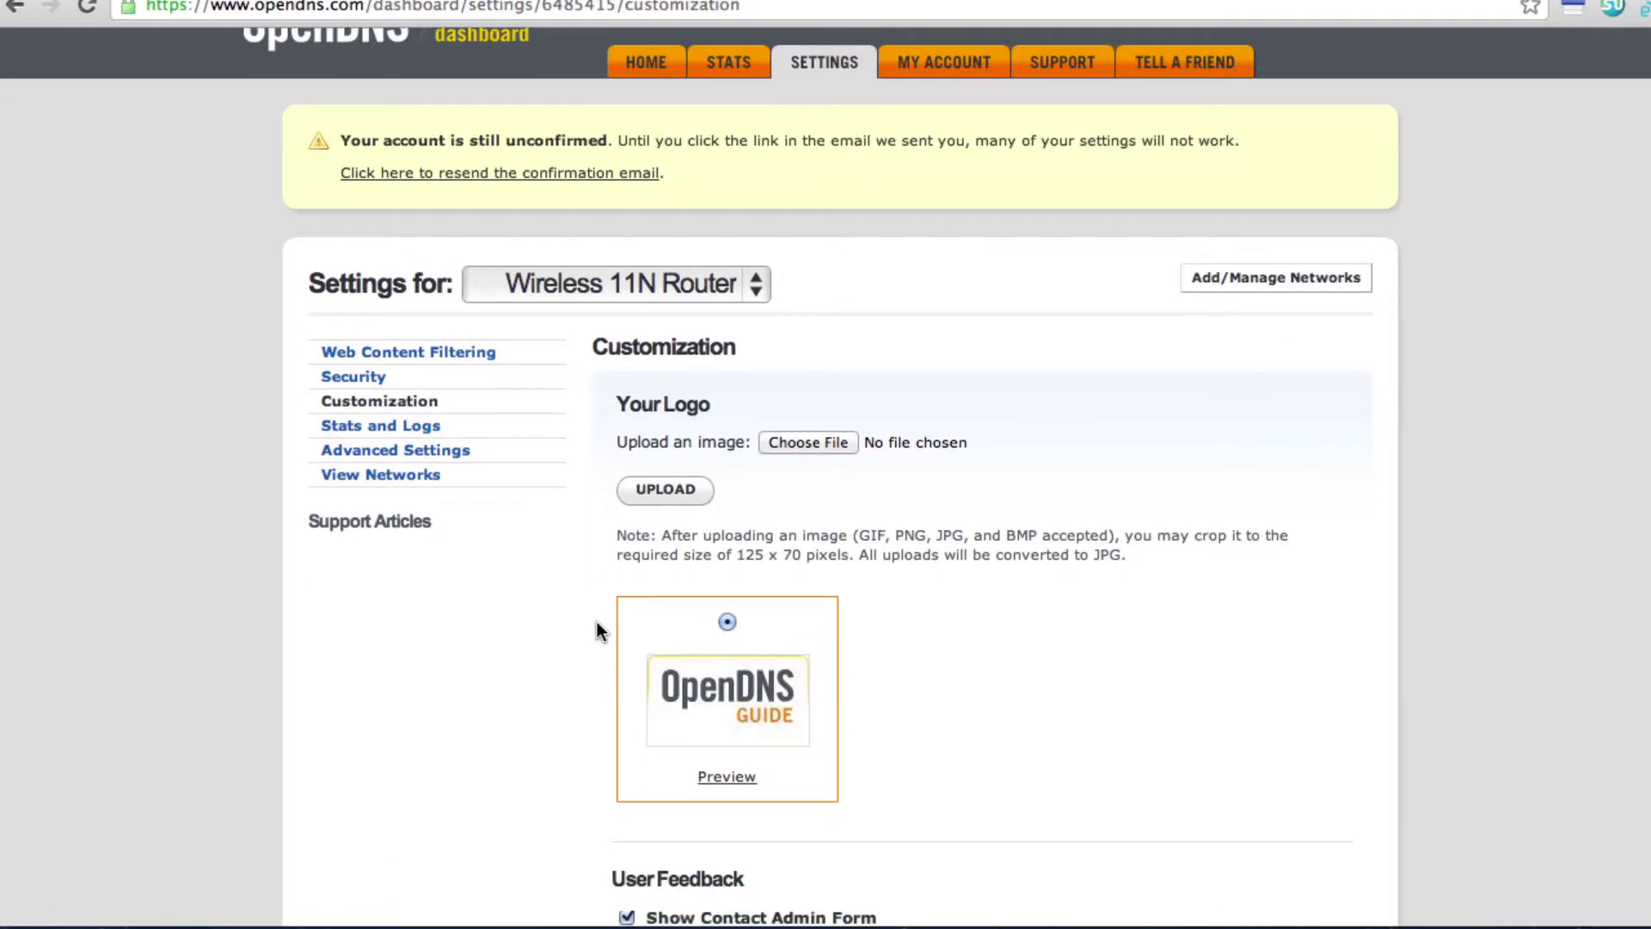
scroll(596, 629, down, 3)
scroll(597, 628, down, 2)
scroll(597, 628, down, 3)
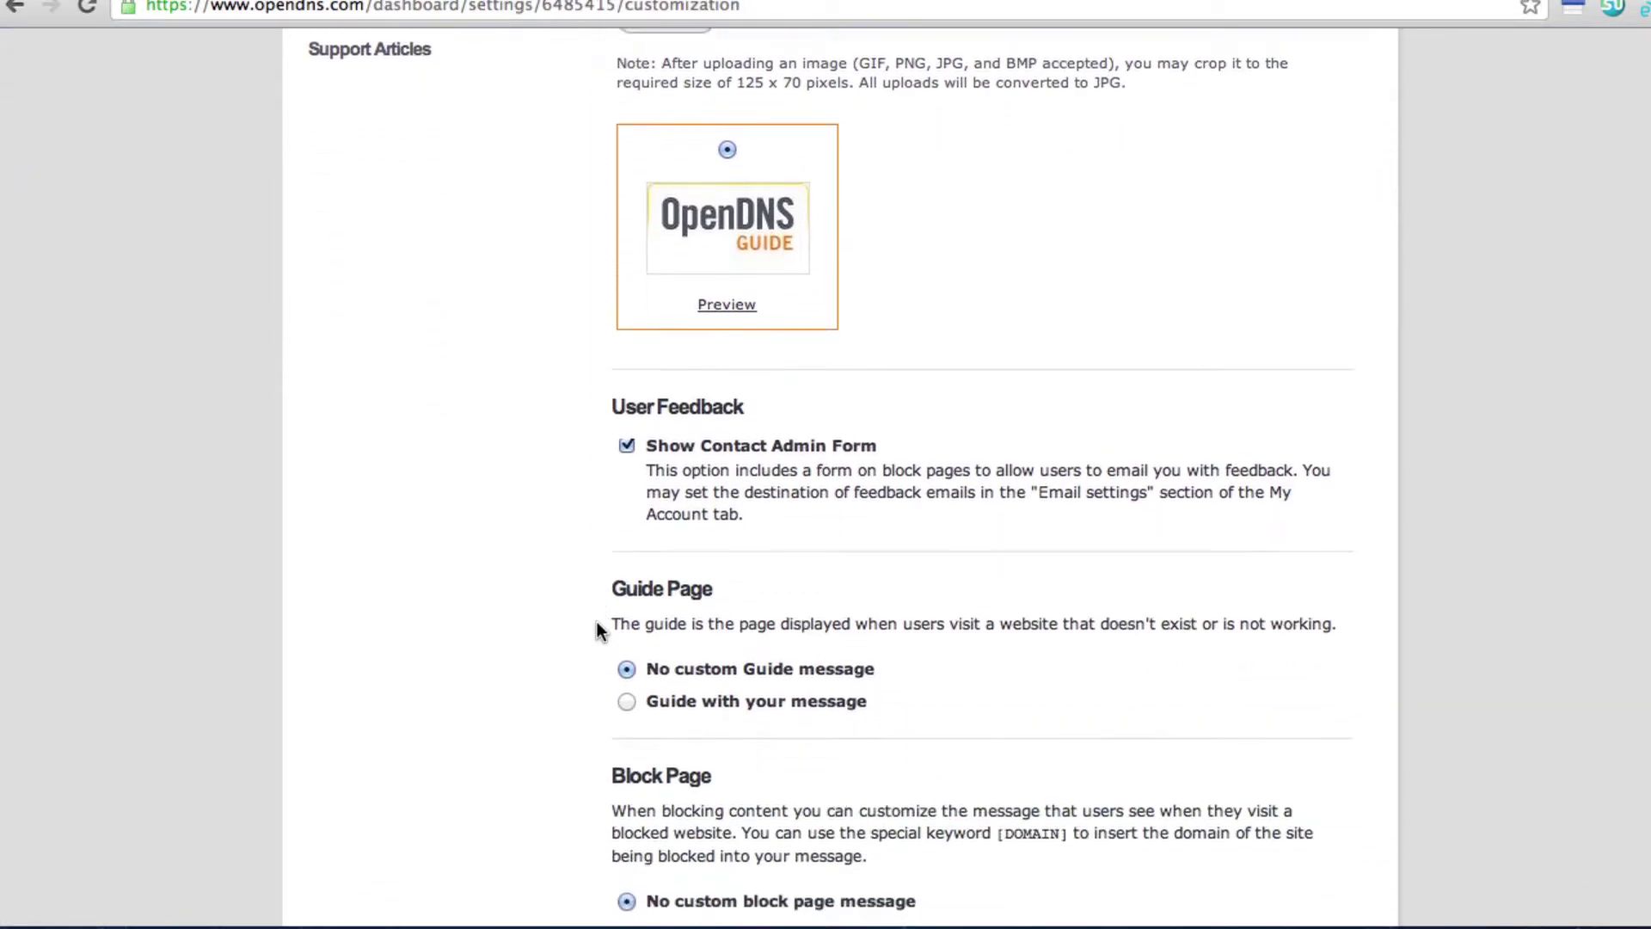
scroll(596, 628, down, 2)
scroll(596, 628, down, 2)
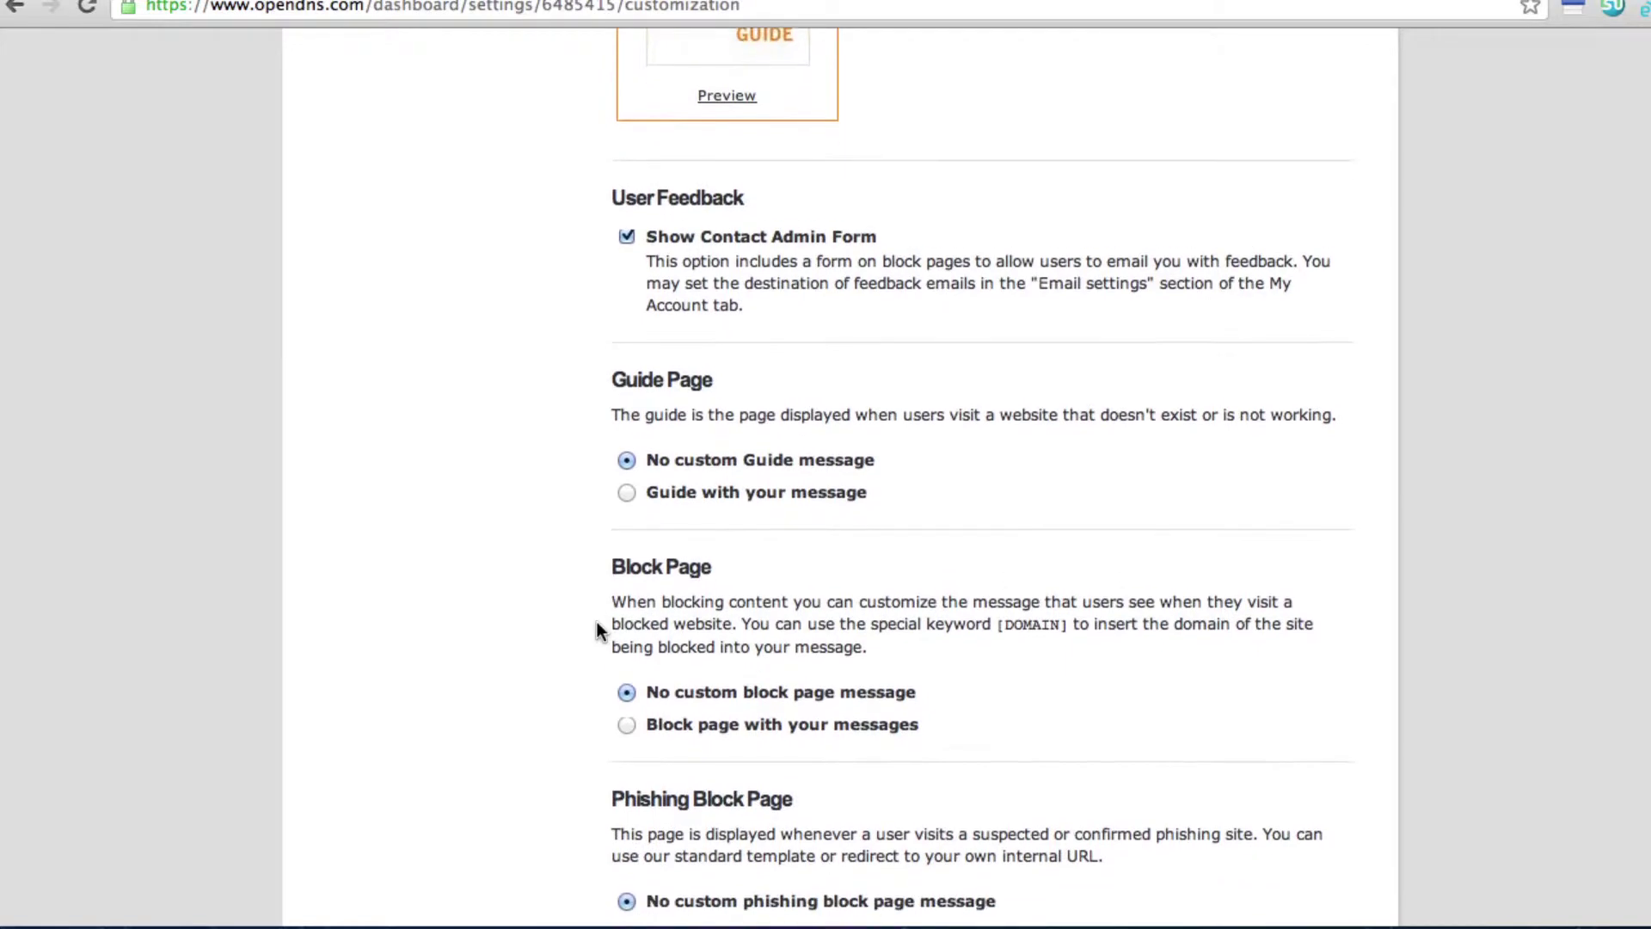
scroll(596, 627, down, 2)
scroll(597, 628, down, 2)
scroll(596, 629, up, 5)
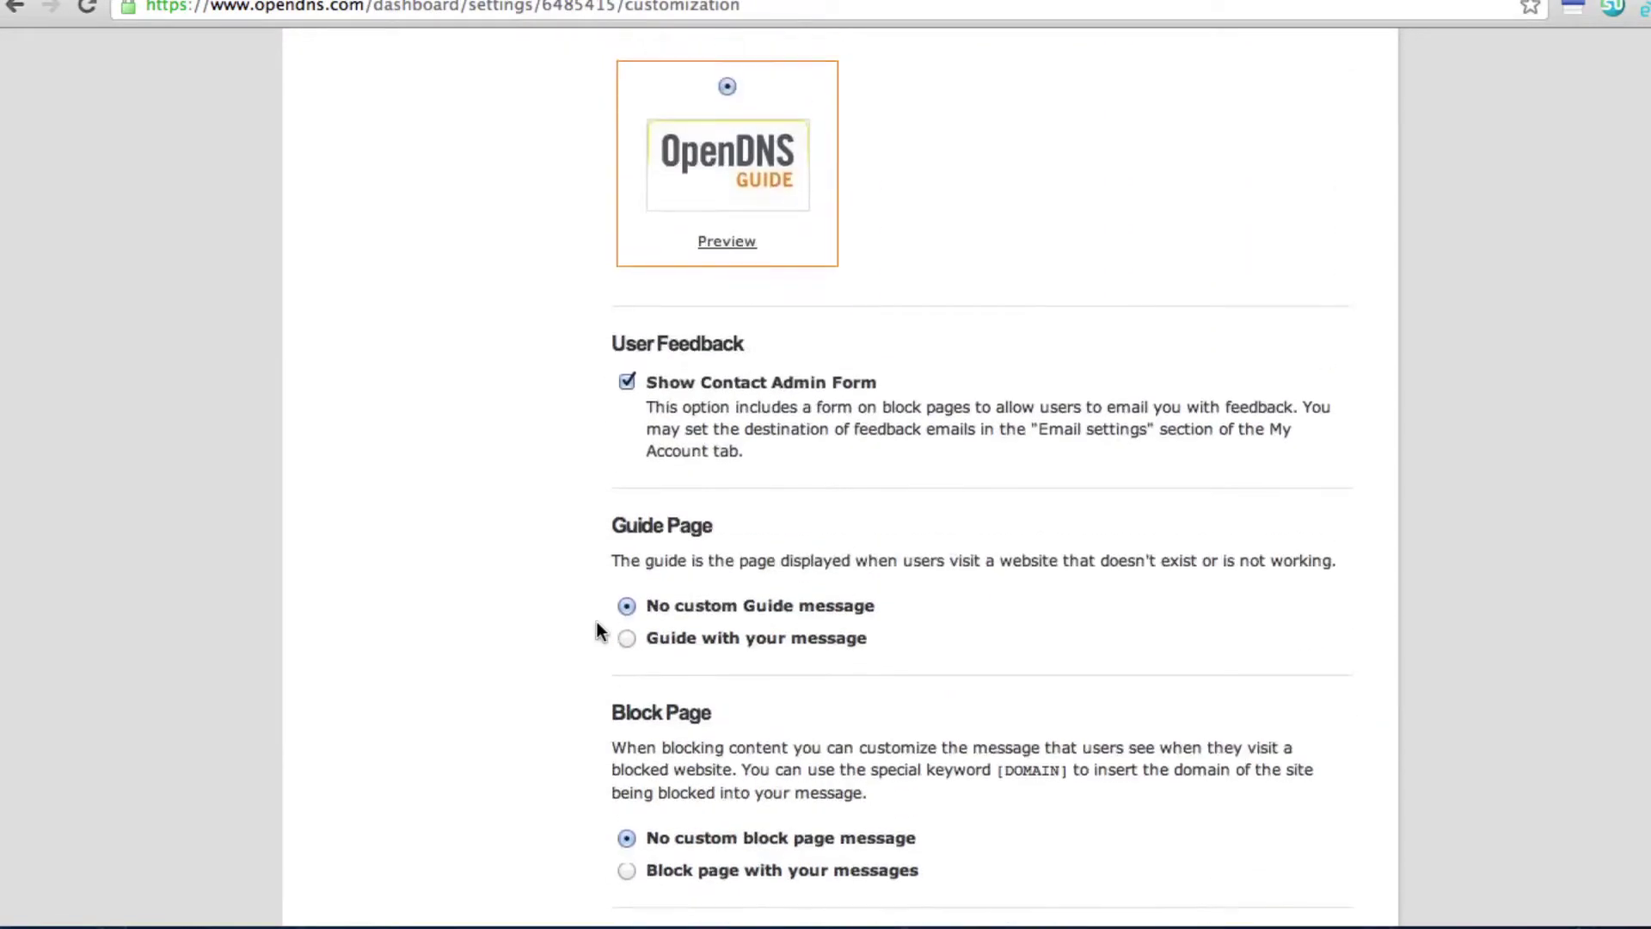
scroll(596, 627, up, 5)
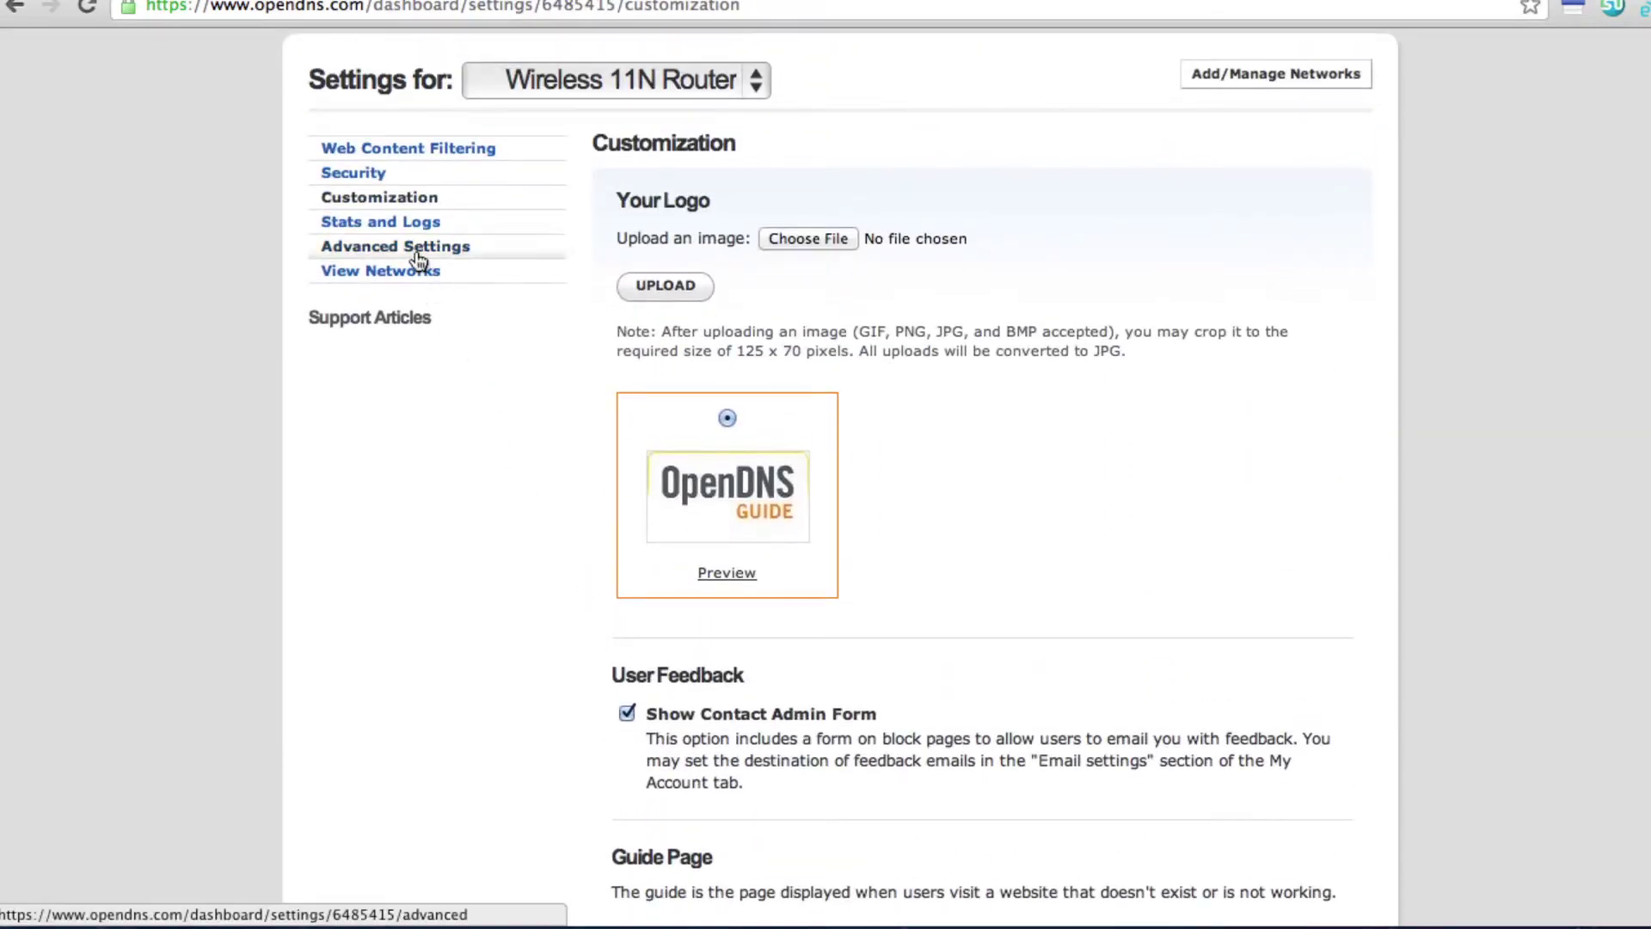
Enable stats and logs for the Wireless 11N Router and apply the change
click(406, 223)
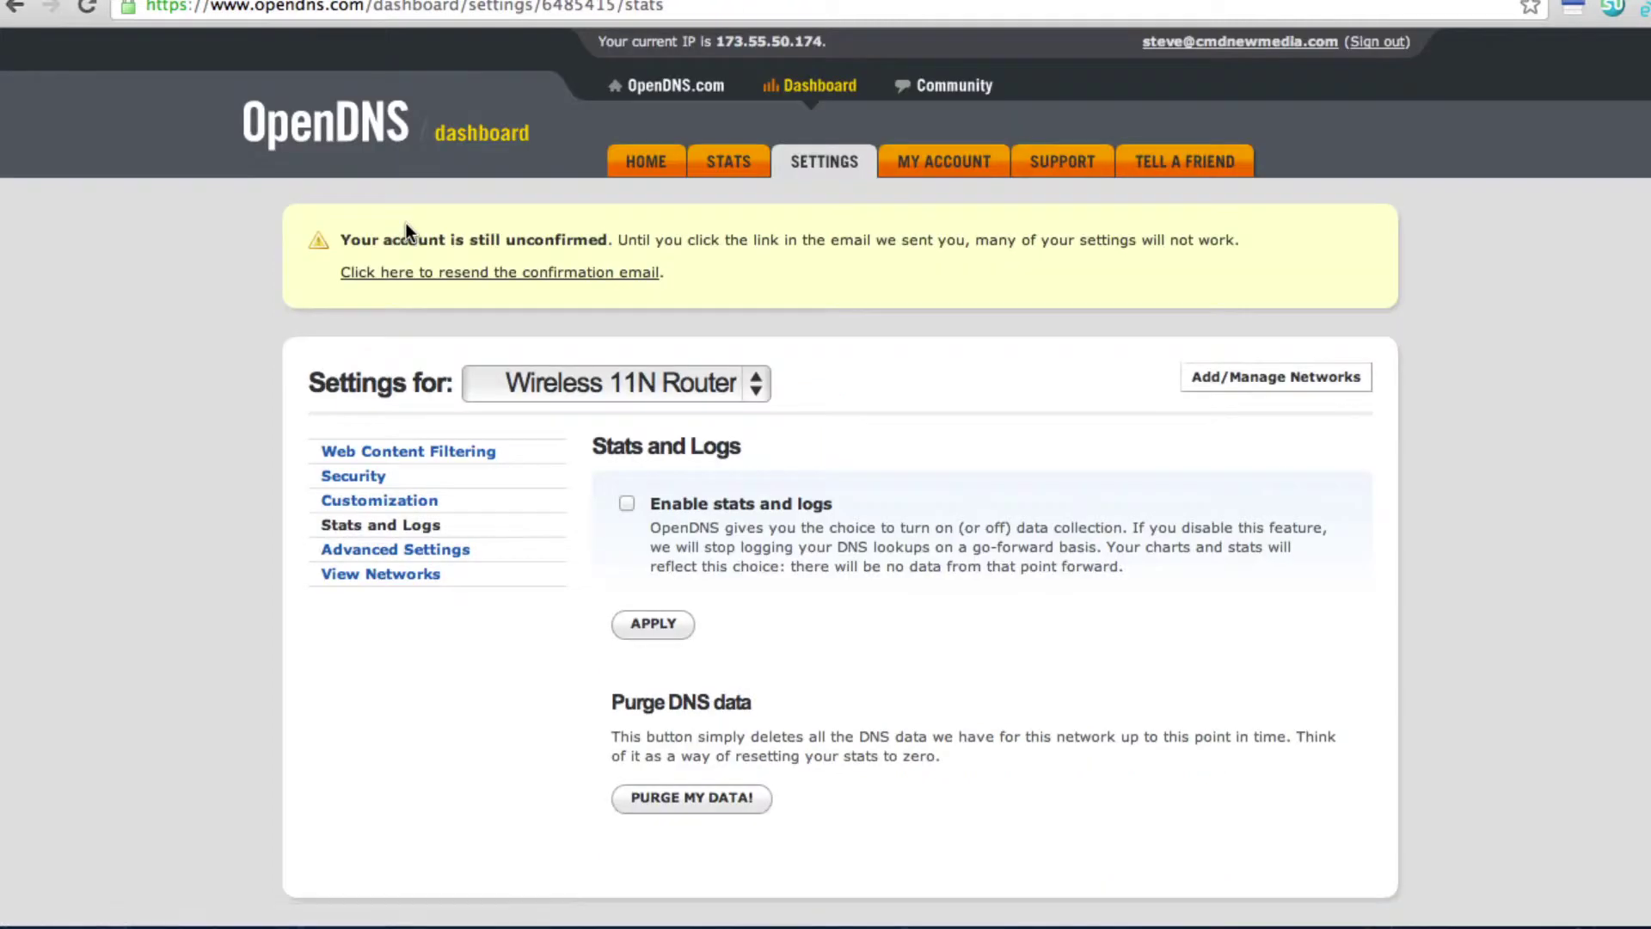
click(627, 505)
click(649, 627)
Open Advanced Settings showing typo correction and .cm wildcard filtering enabled
click(416, 548)
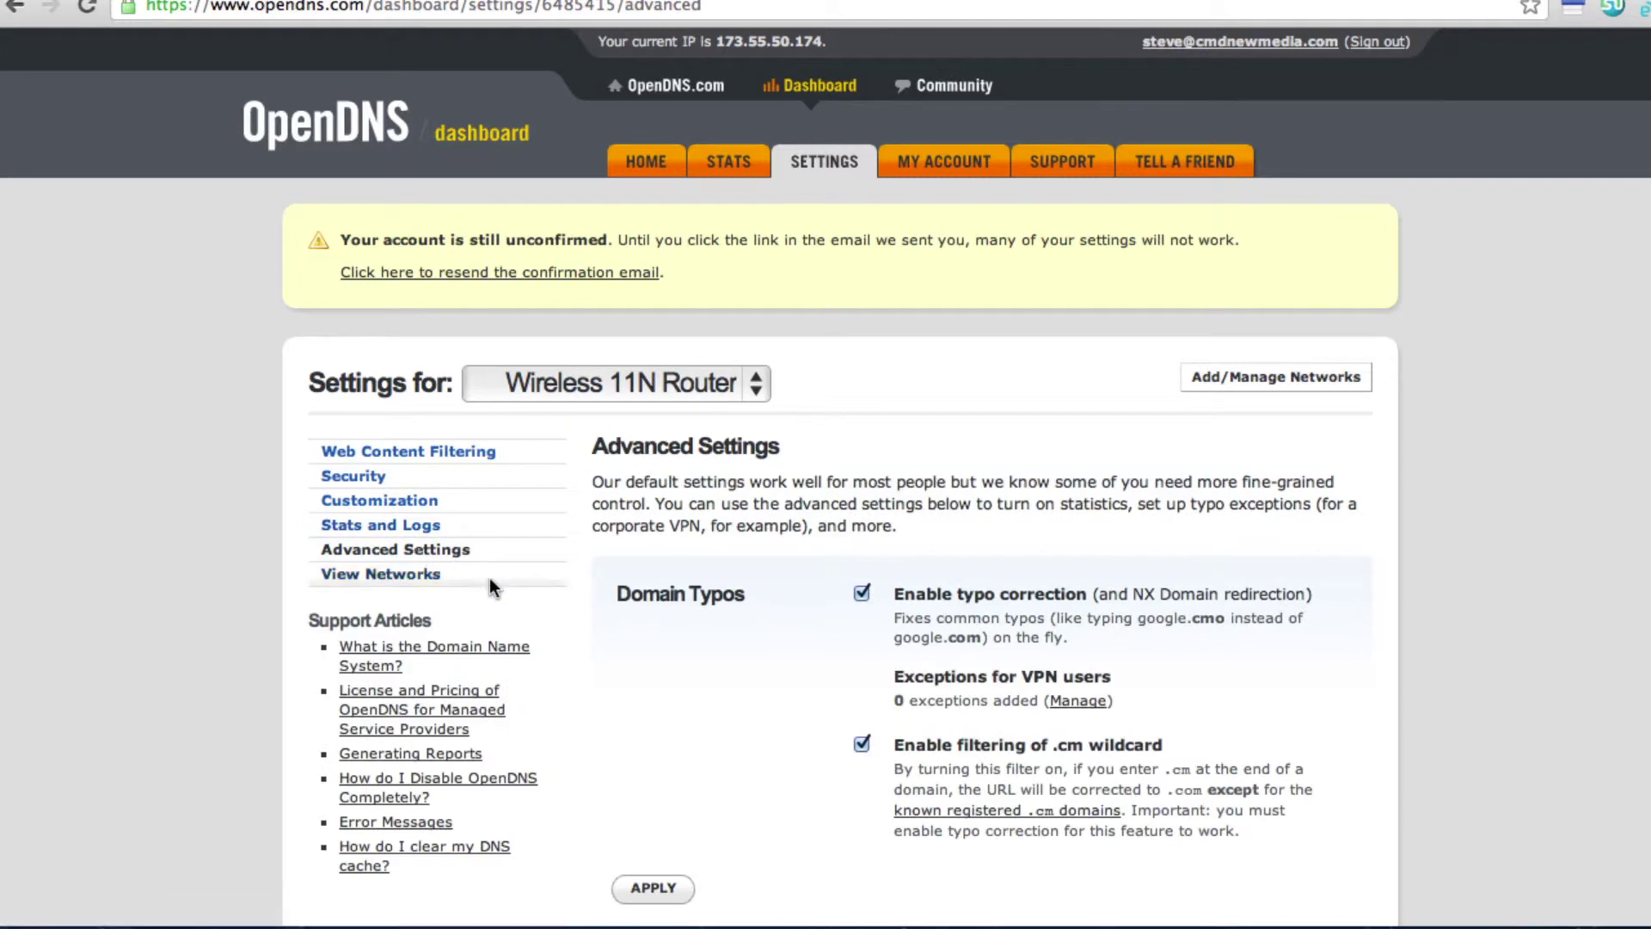
scroll(636, 703, down, 1)
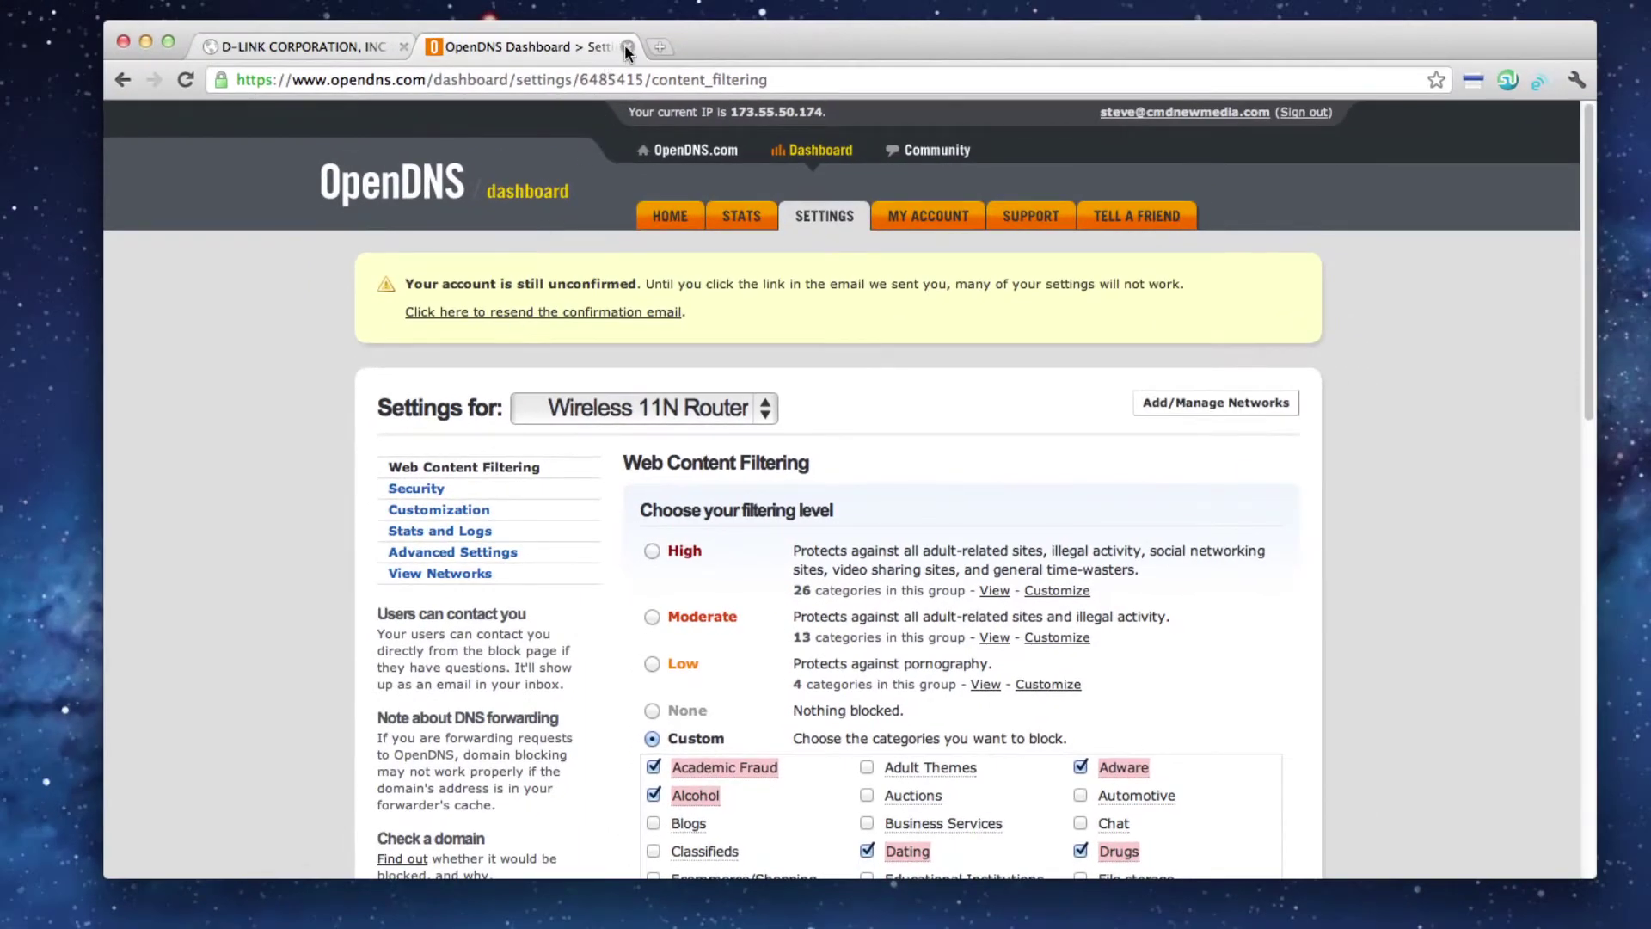
click(627, 50)
click(437, 45)
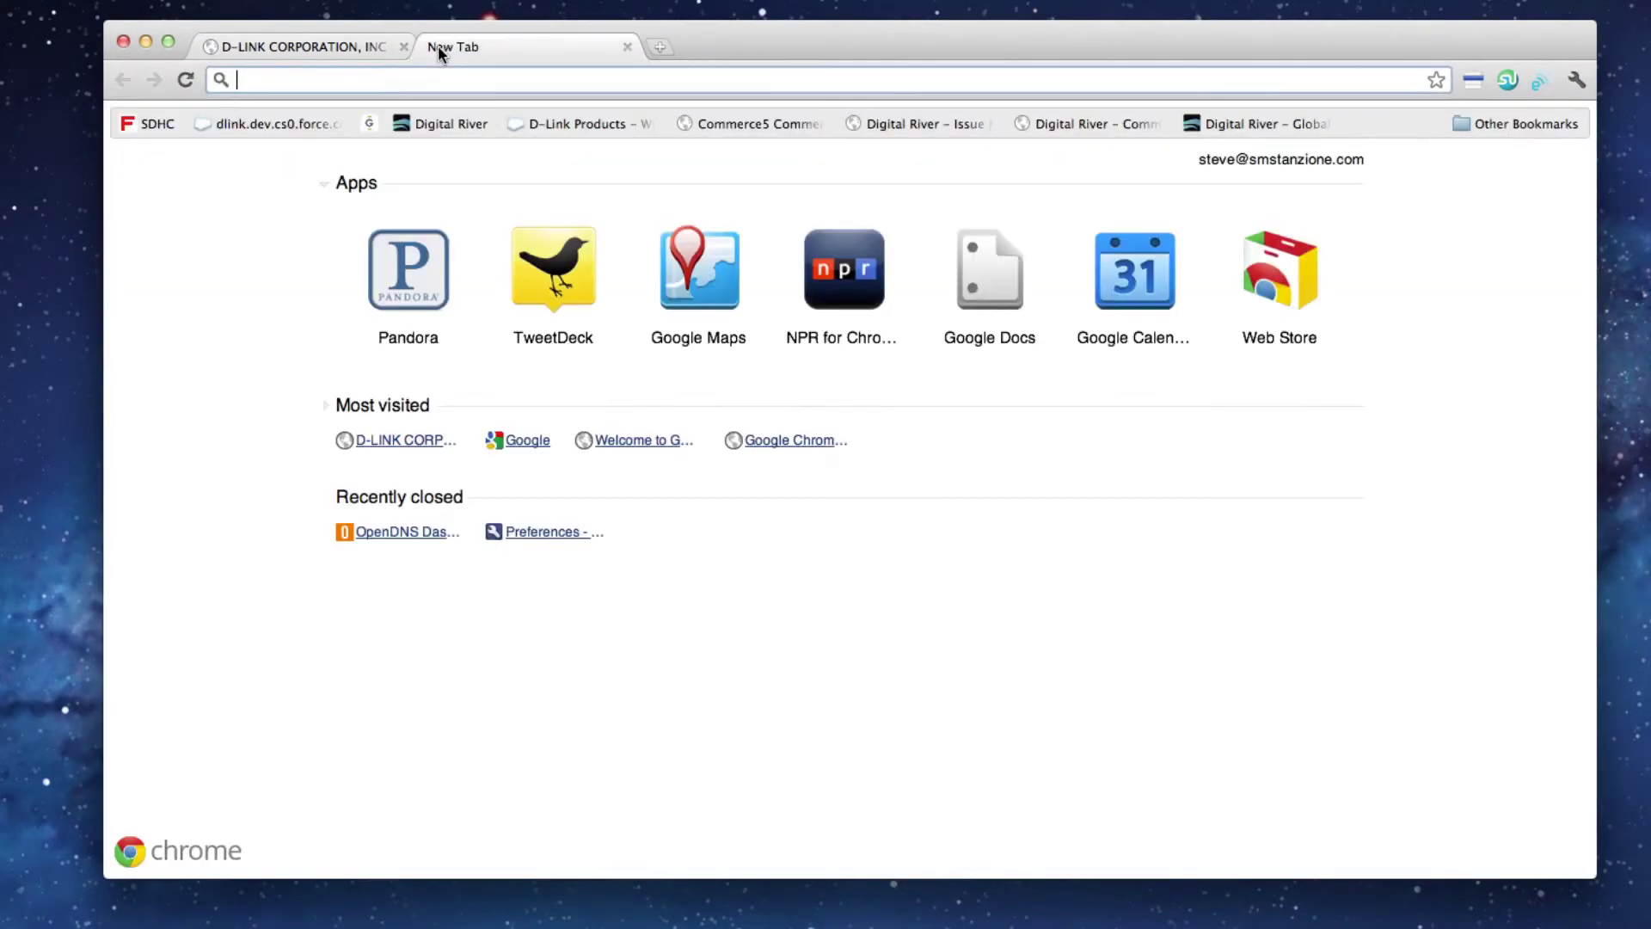
text(www.)
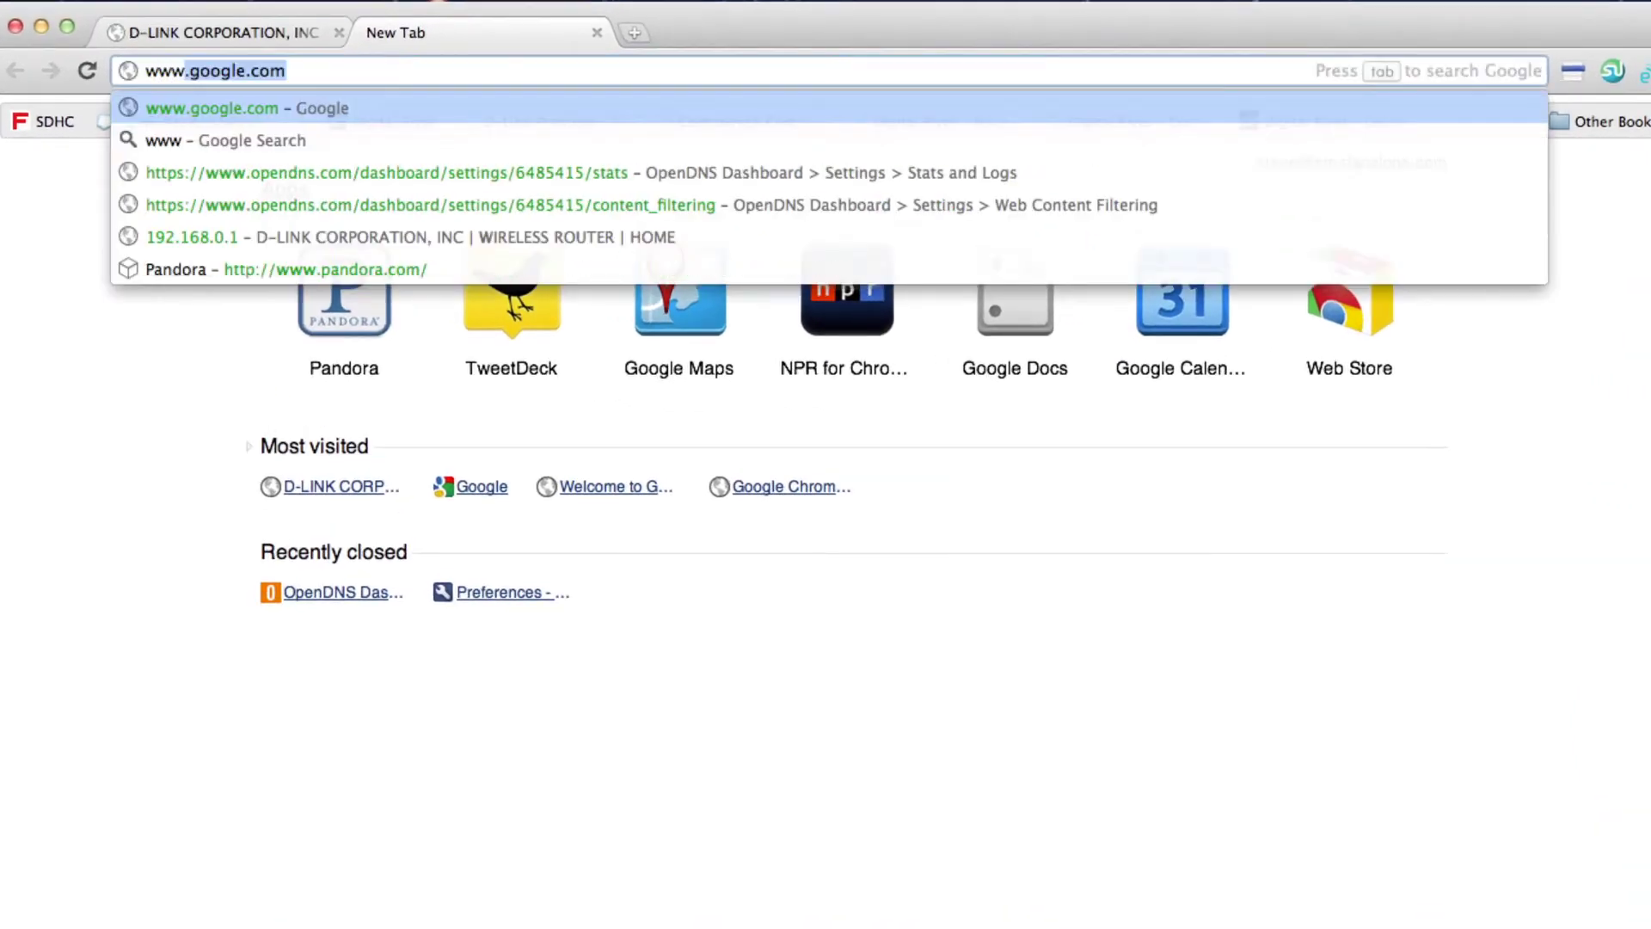
text(facebook.com)
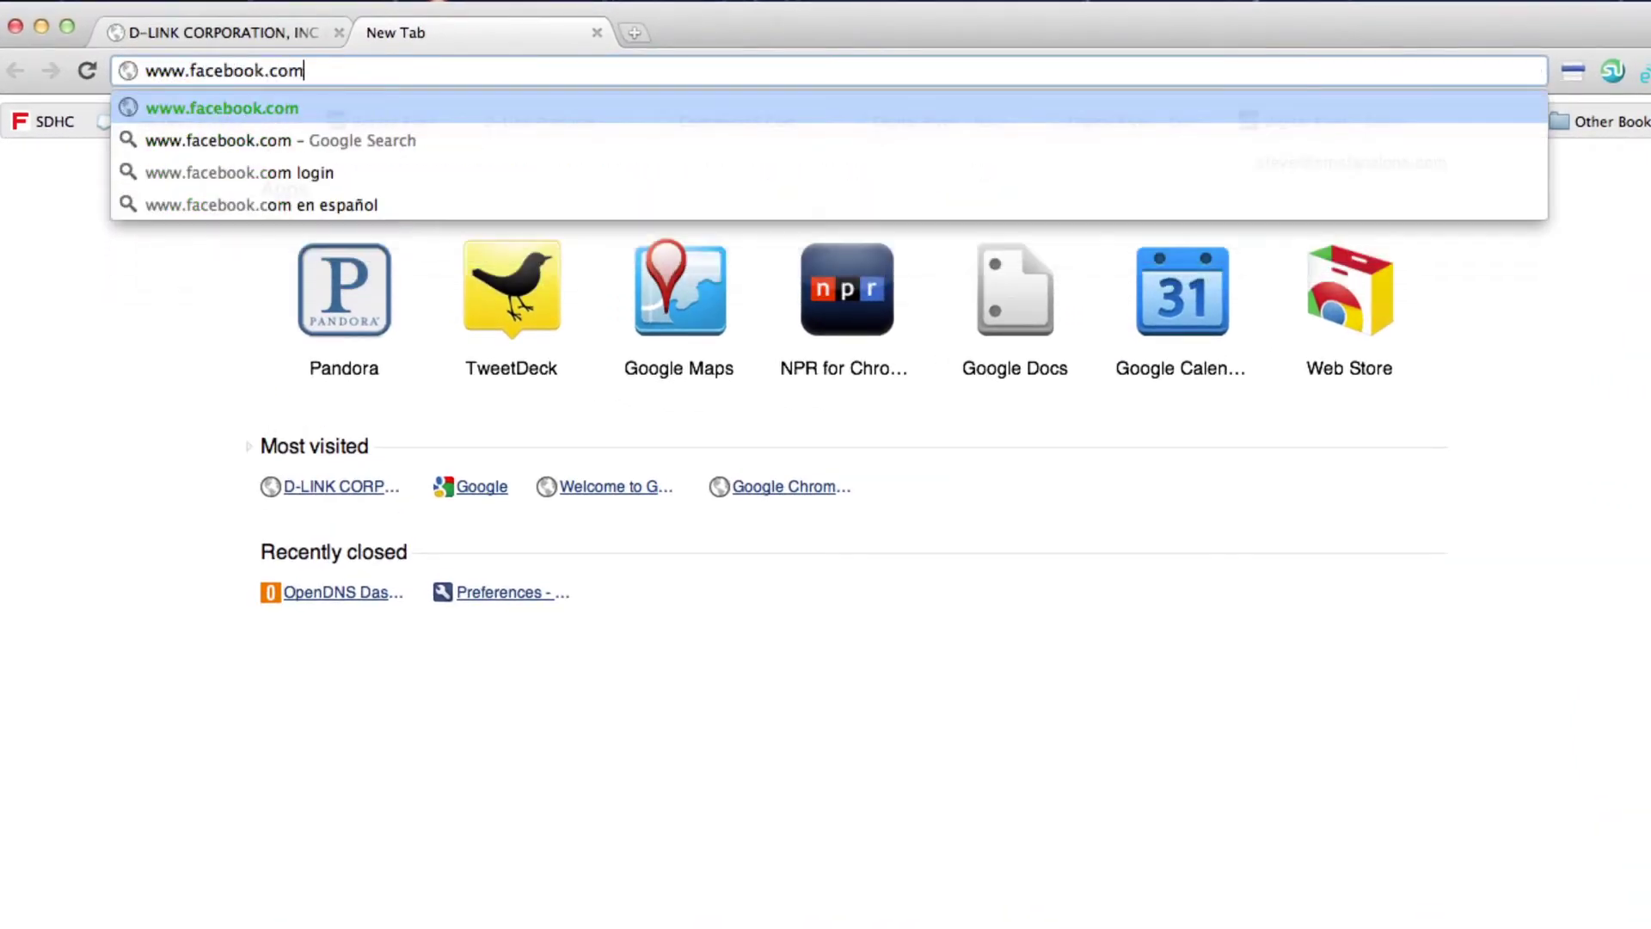
key(Return)
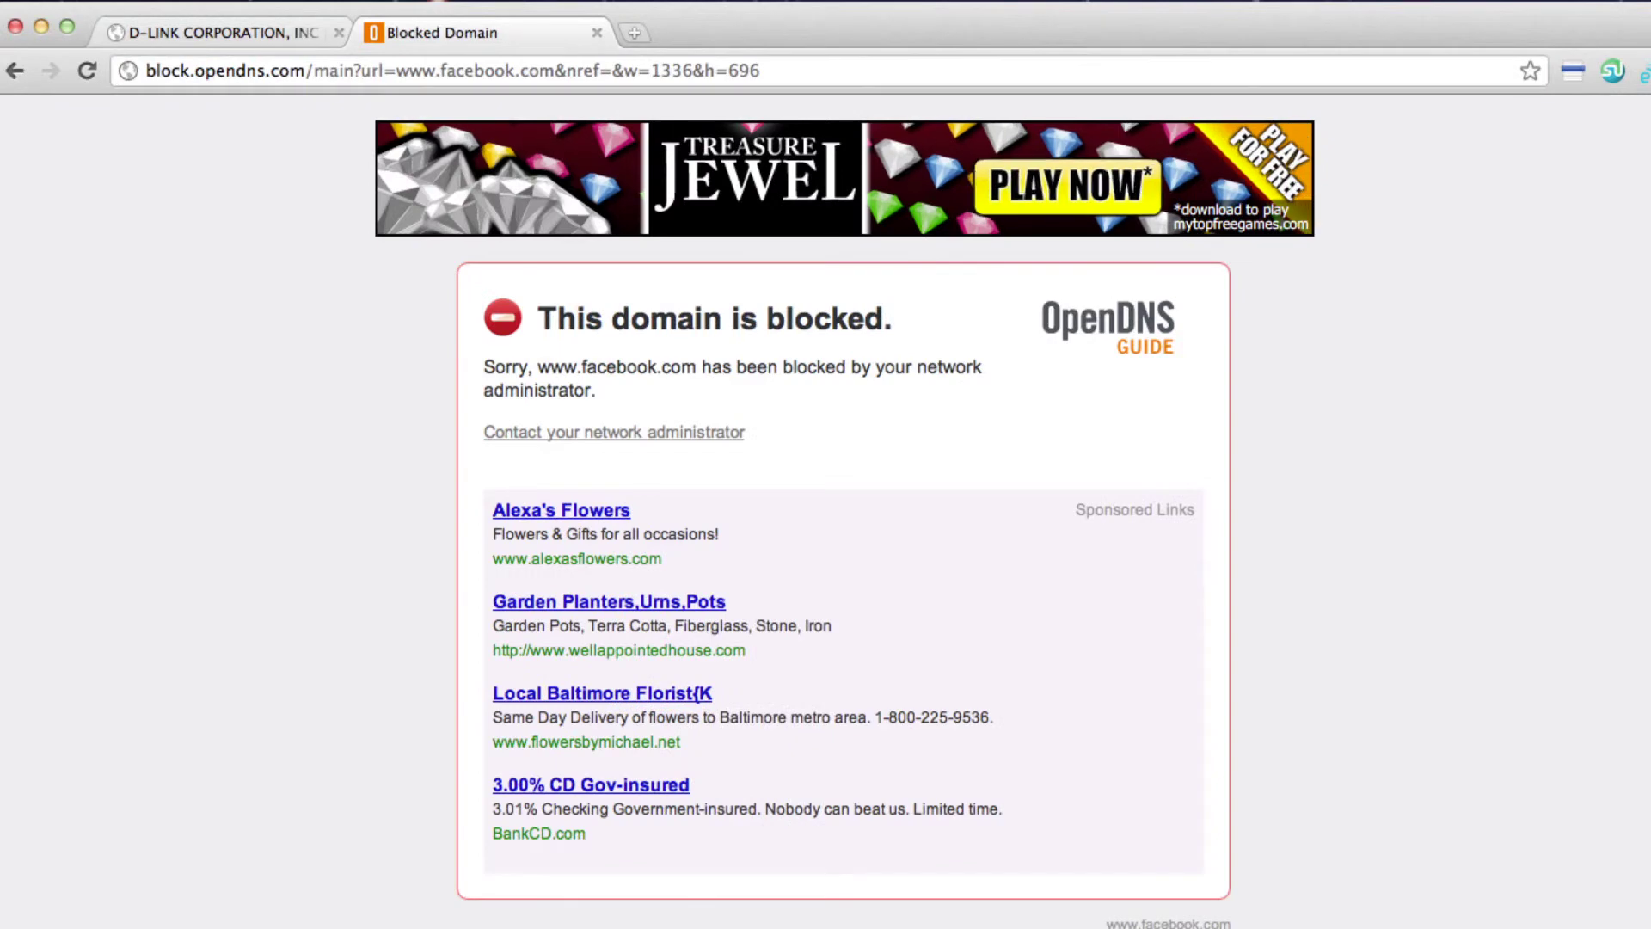